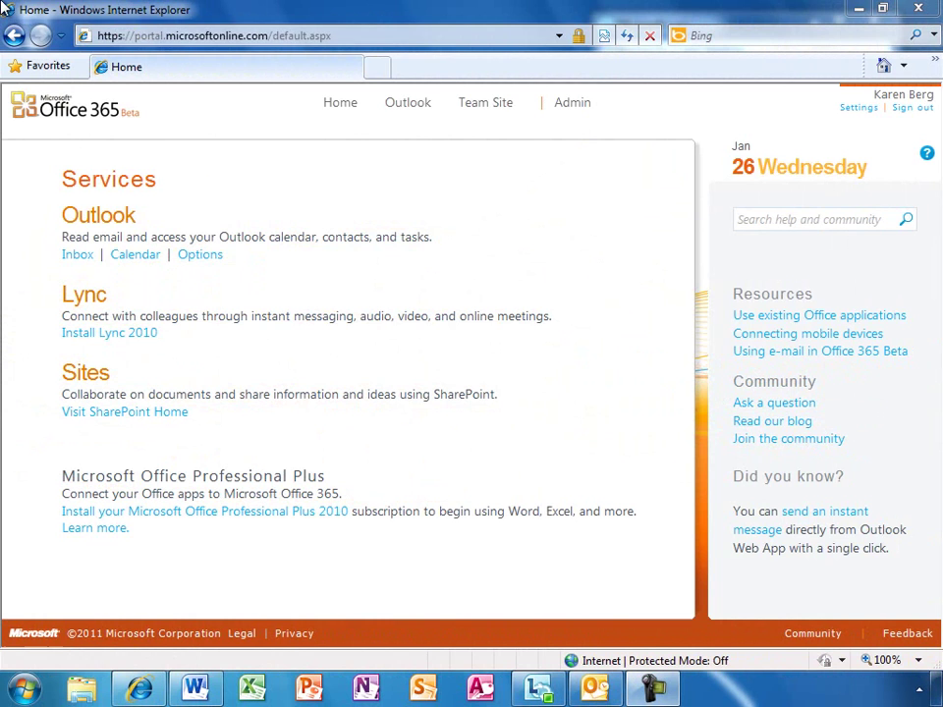
# Go to the Admin overview and open the Users list under Management
pyautogui.click(565, 105)
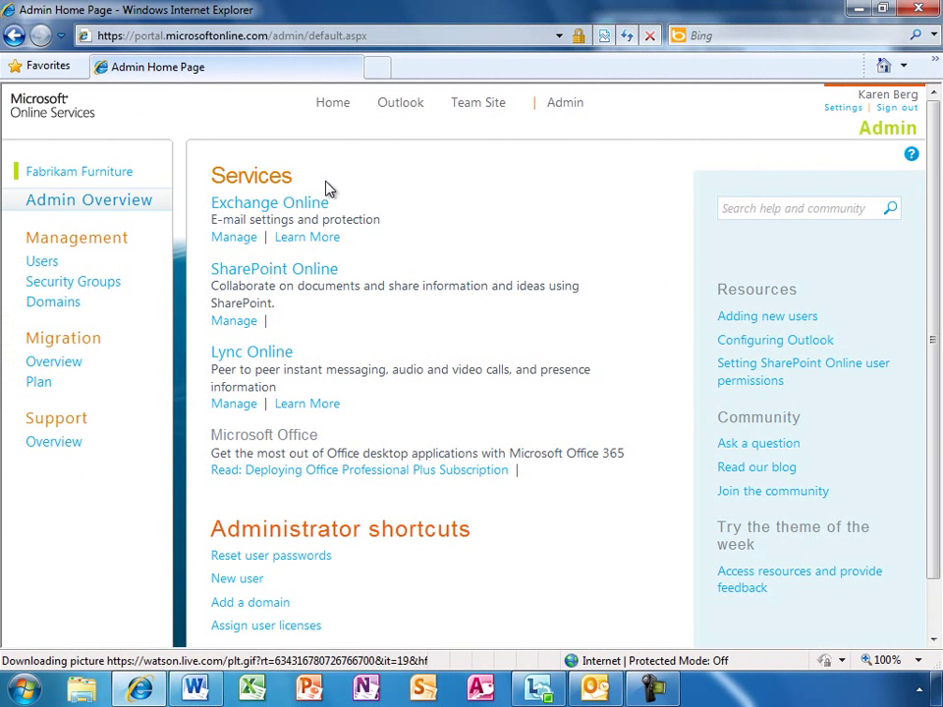
pyautogui.click(45, 264)
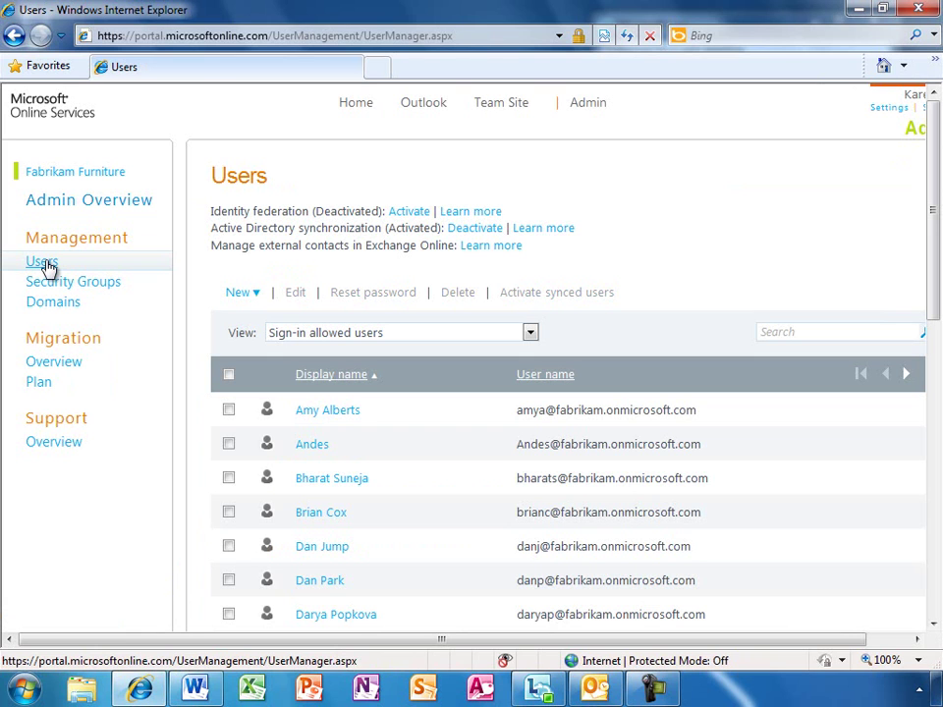
# Start a single new user and enter the first name, last name and user name
pyautogui.click(256, 296)
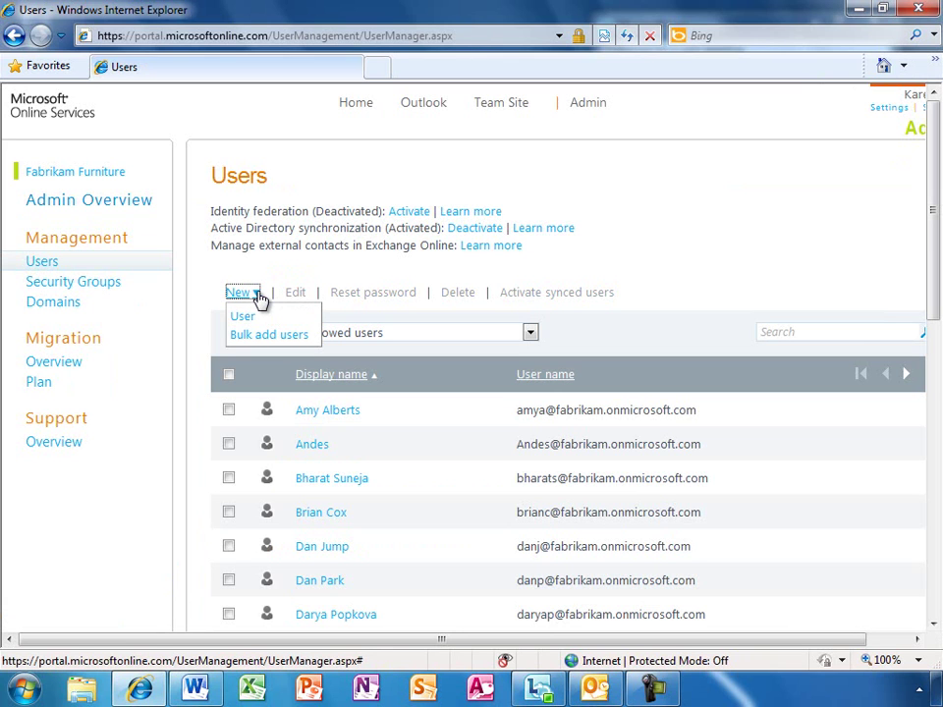
pyautogui.click(265, 320)
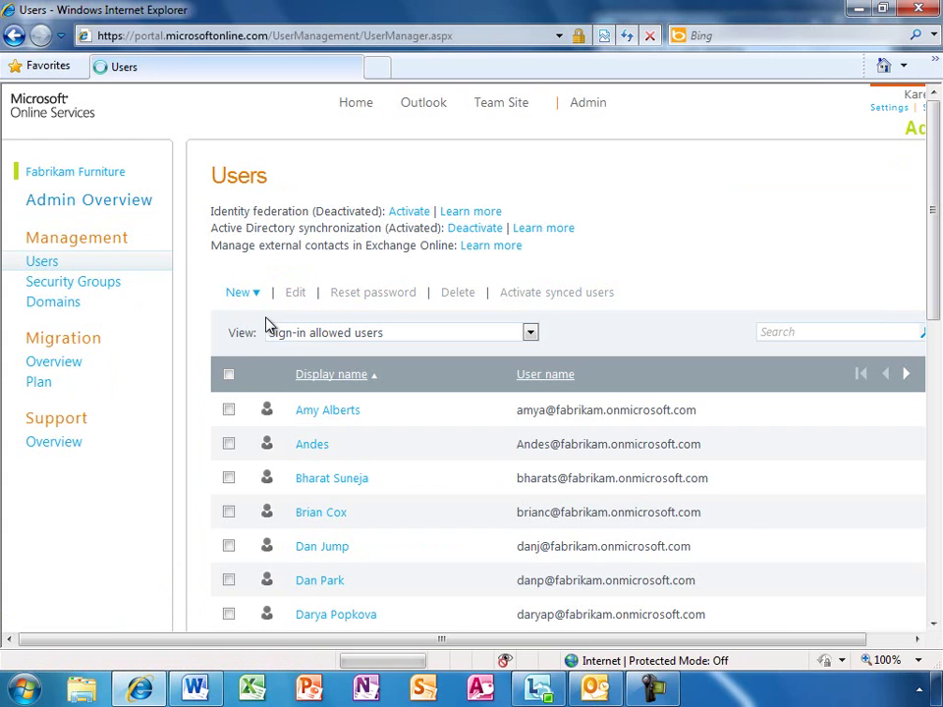
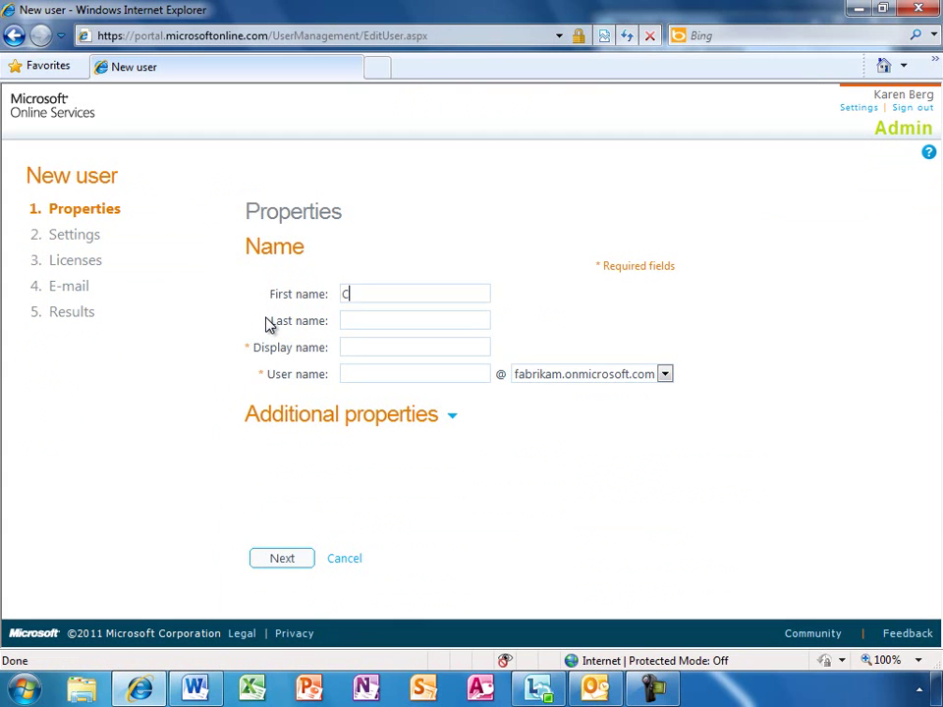
pyautogui.press('Tab')
pyautogui.press('Tab')
pyautogui.press('Tab')
pyautogui.write('cass')
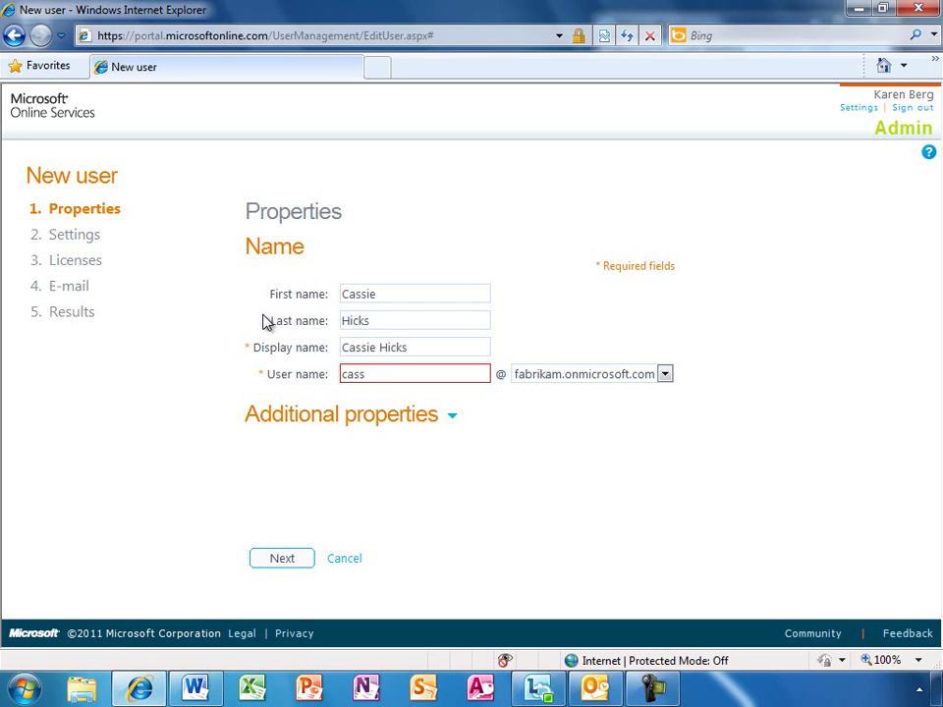
pyautogui.click(452, 418)
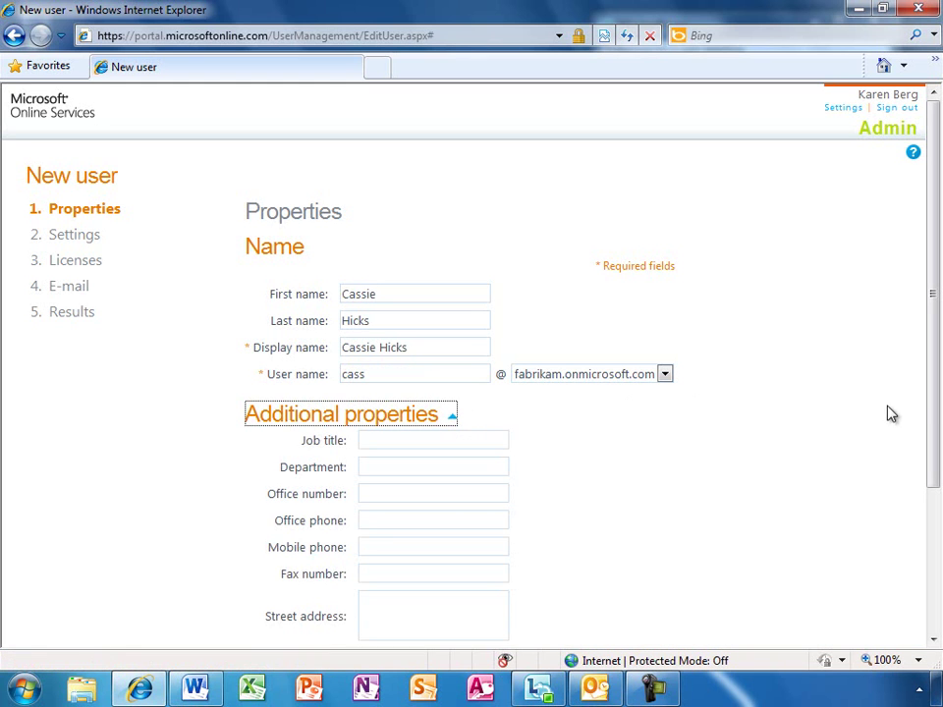
pyautogui.moveTo(931, 414); pyautogui.dragTo(939, 562)
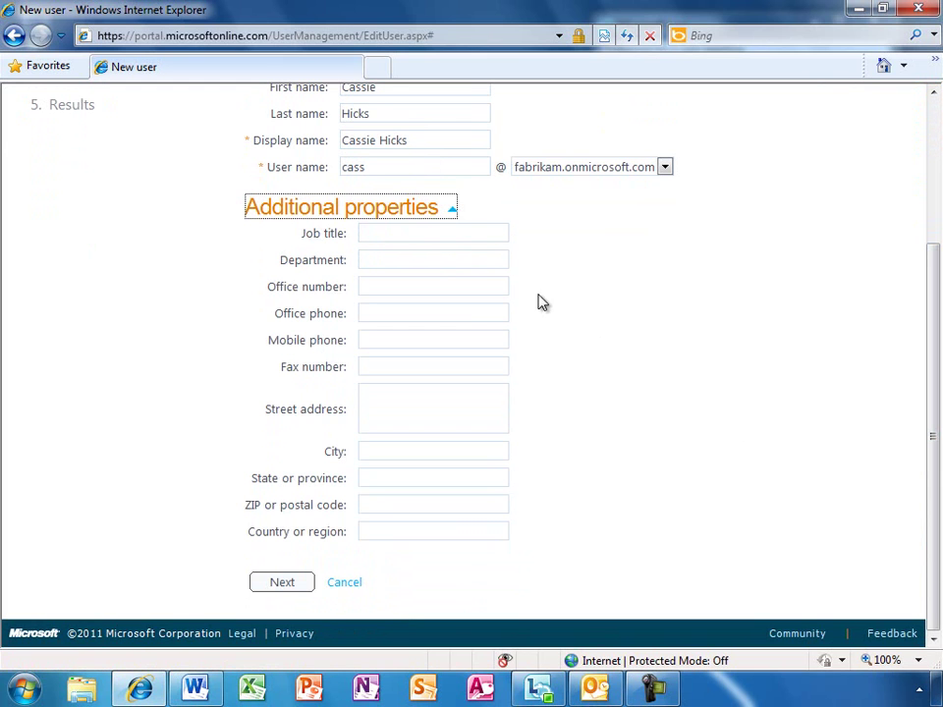
pyautogui.click(454, 214)
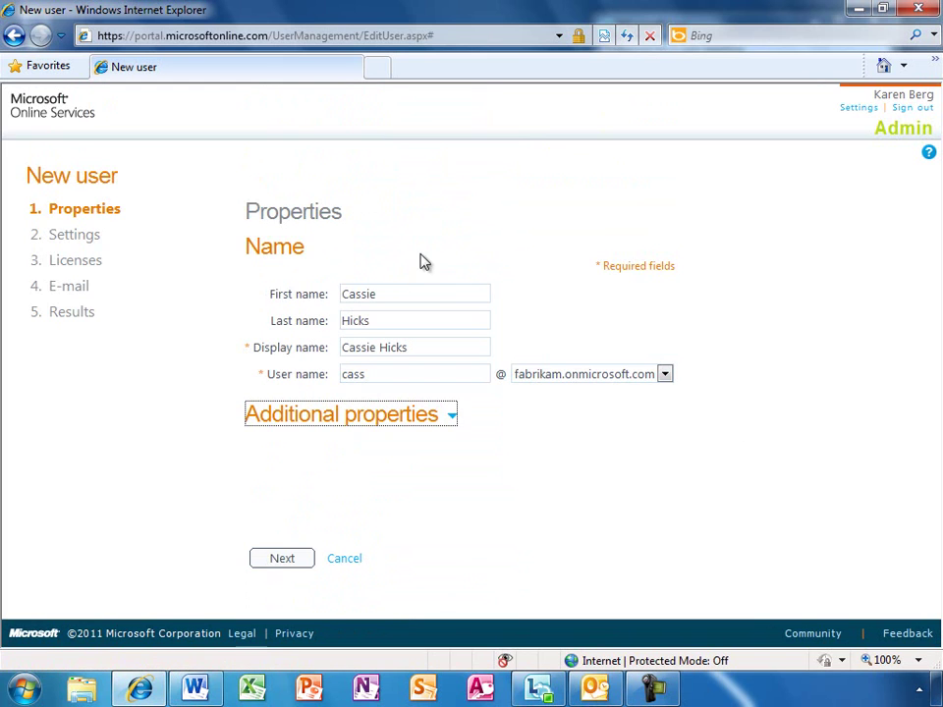
# Give the new user the User management administrator role and set location to United States
pyautogui.click(281, 562)
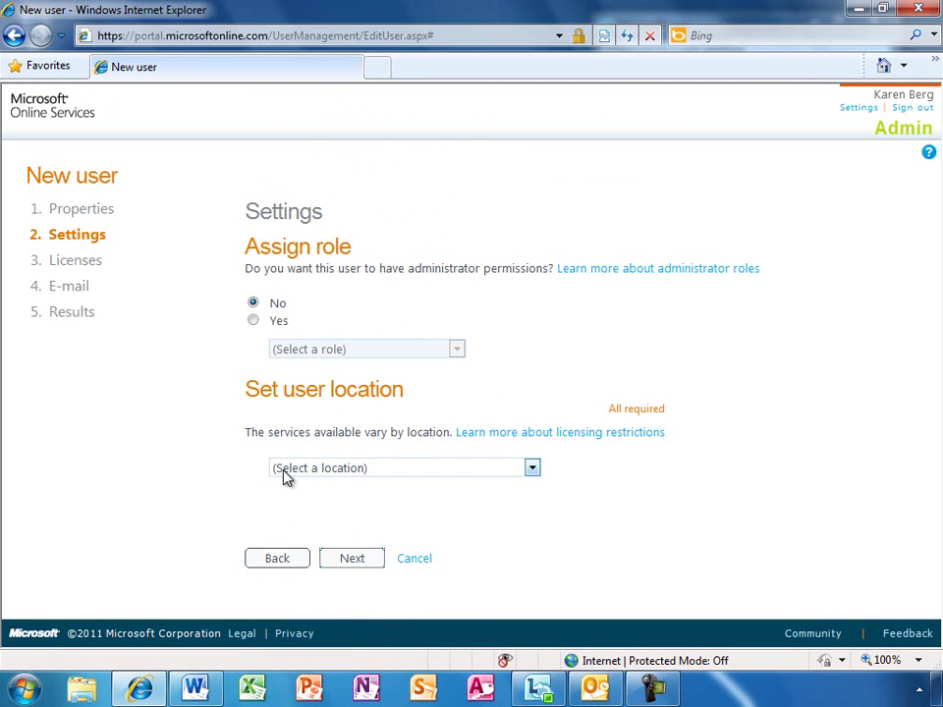
pyautogui.click(253, 321)
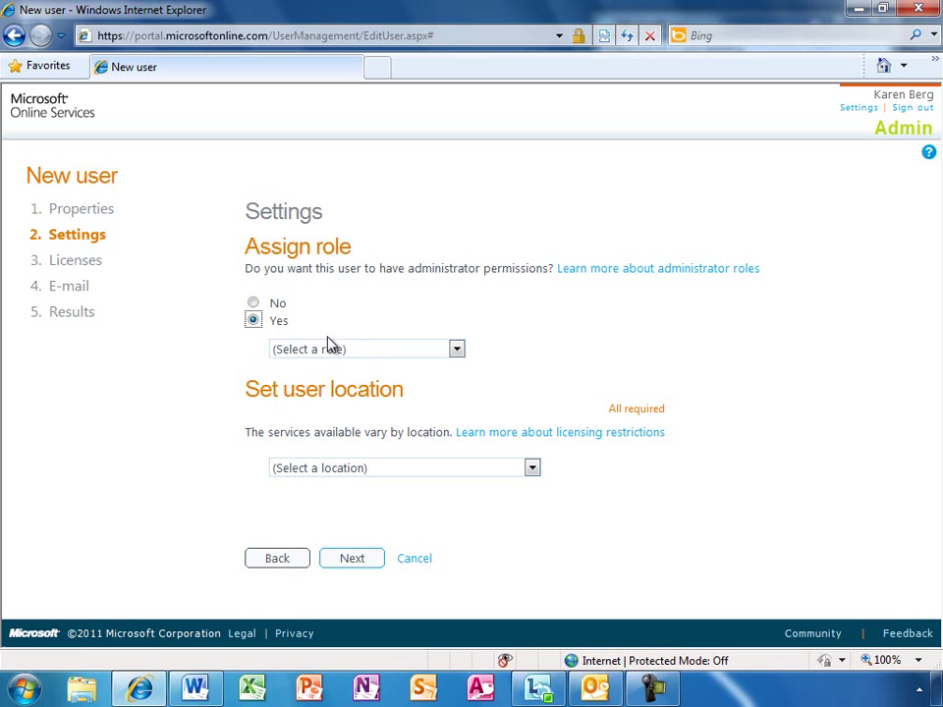
pyautogui.click(457, 350)
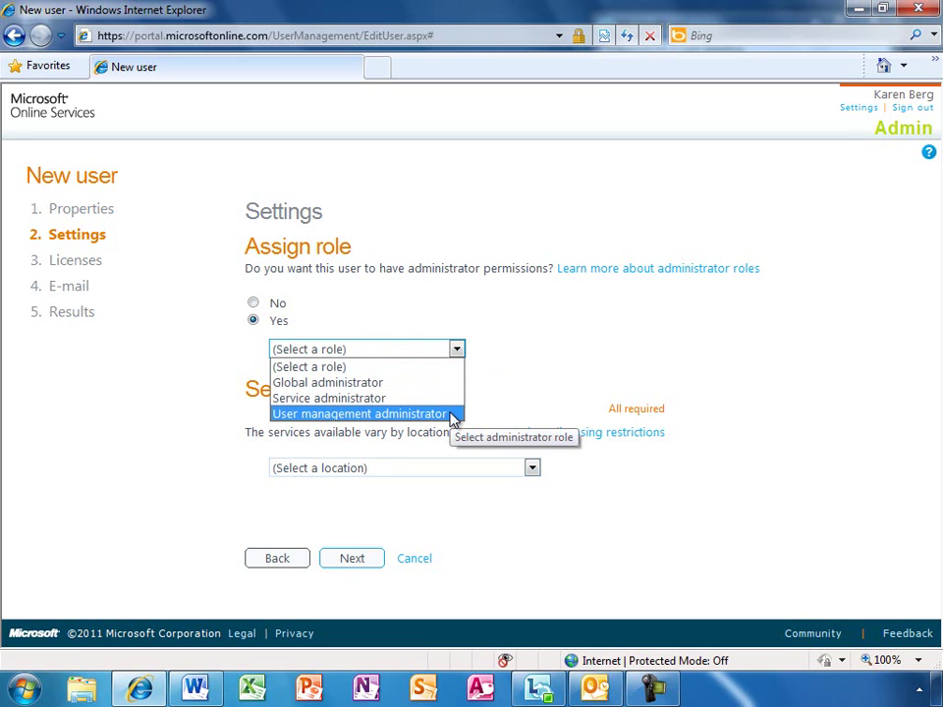
pyautogui.click(360, 414)
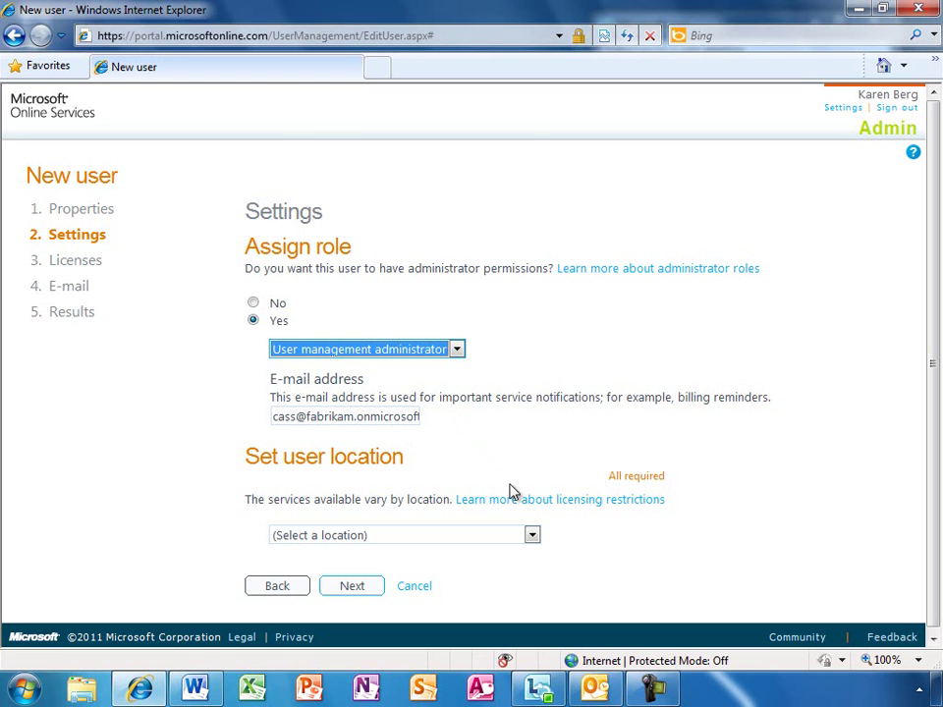
pyautogui.click(531, 535)
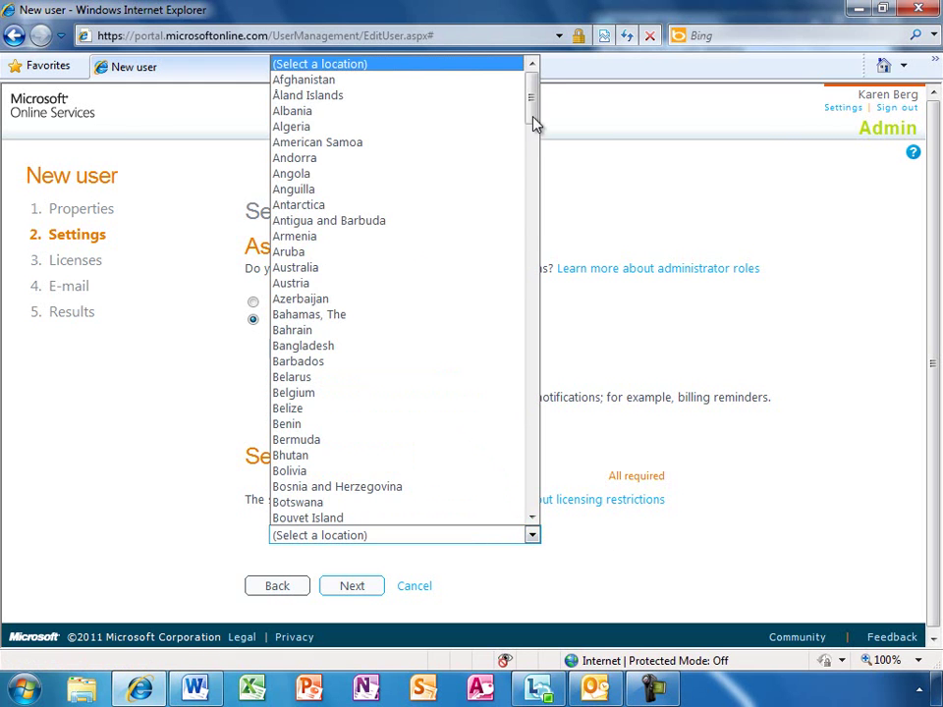
pyautogui.moveTo(535, 123); pyautogui.dragTo(555, 526)
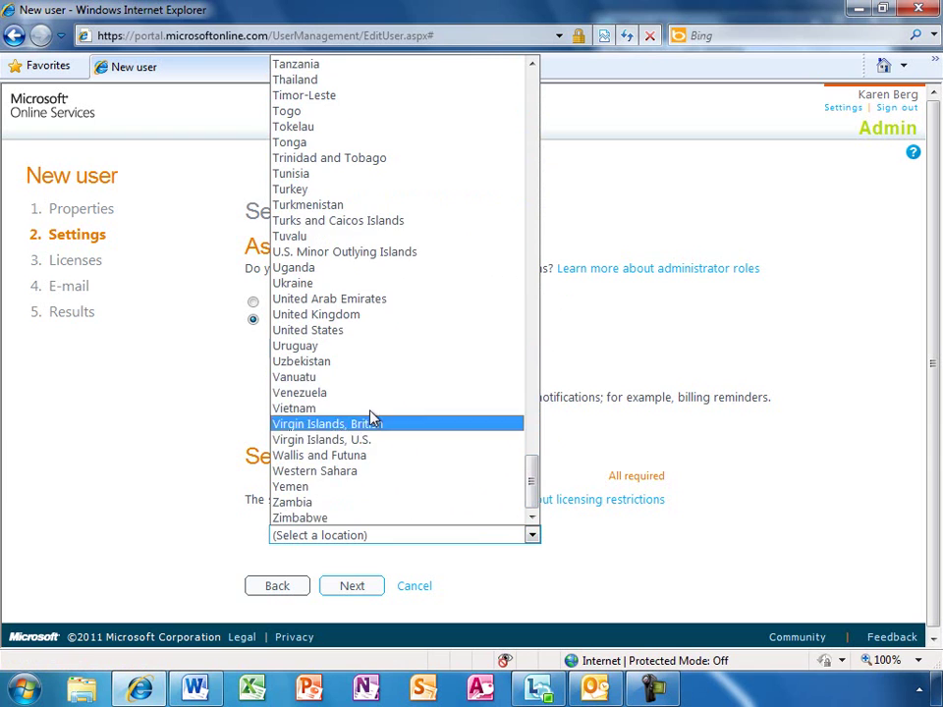
pyautogui.click(326, 331)
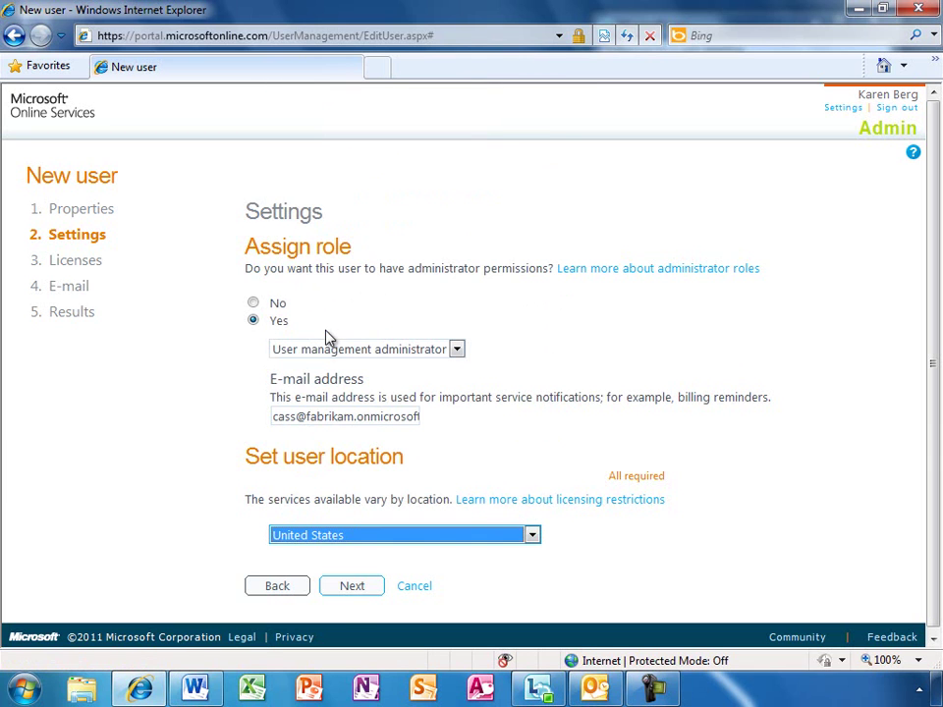
# Assign the Microsoft Office 365 (Plan E3) licence, create the account and finish the wizard
pyautogui.click(353, 586)
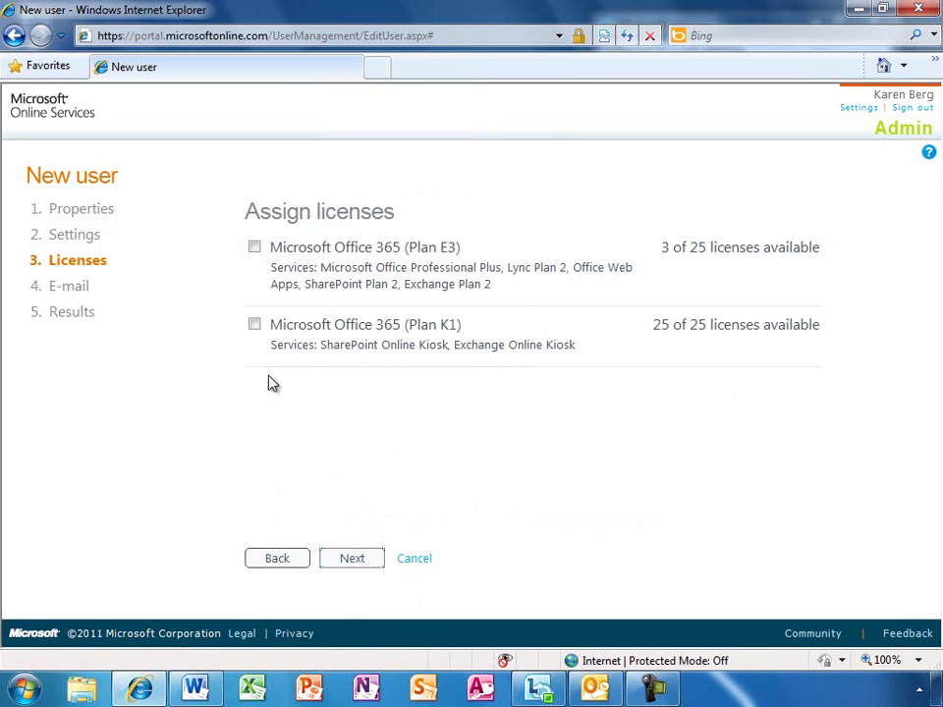
pyautogui.click(257, 248)
pyautogui.click(352, 567)
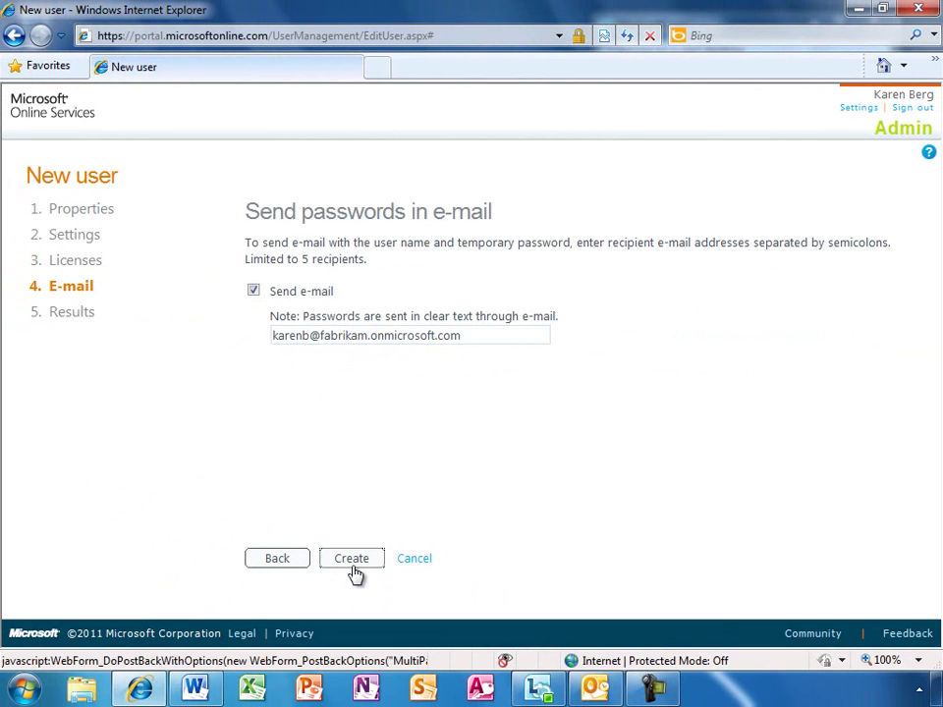
pyautogui.click(352, 568)
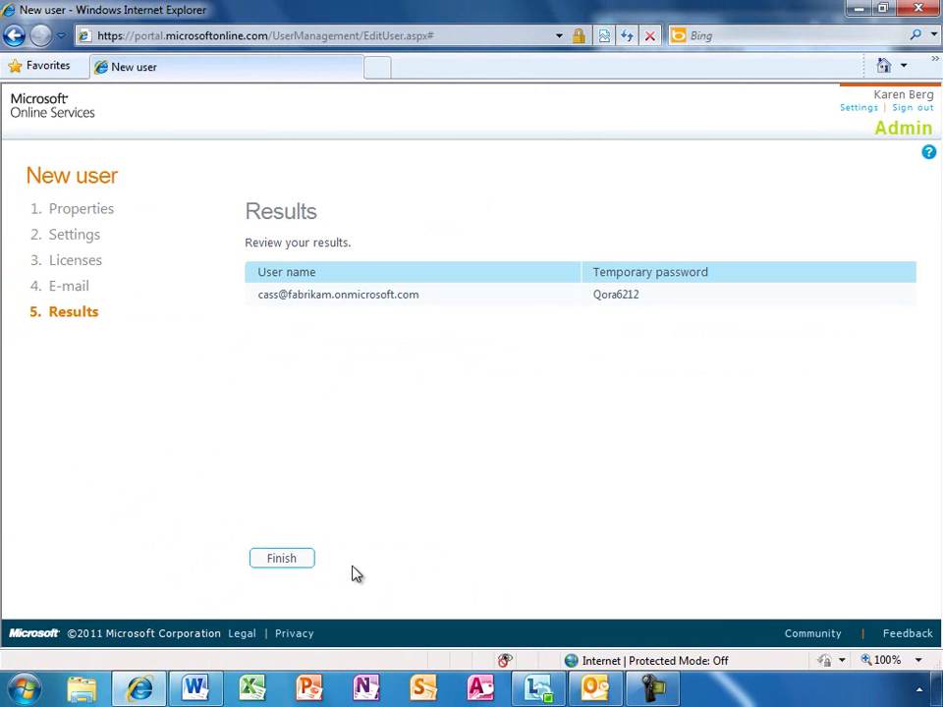
pyautogui.click(300, 565)
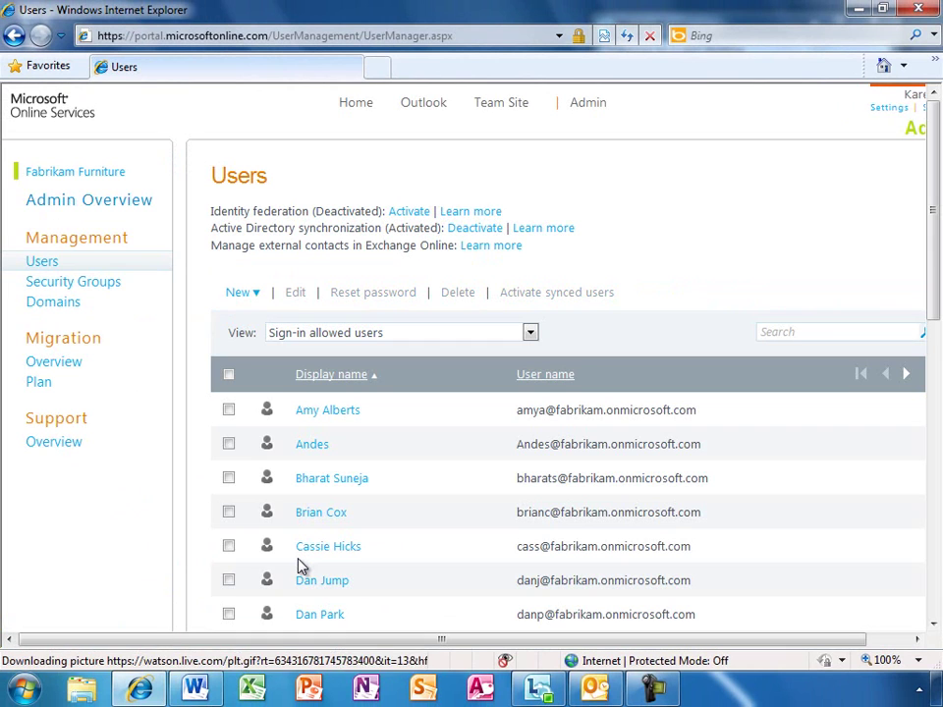
# Reset the new user's password to a temporary one and return to the Users list
pyautogui.click(228, 546)
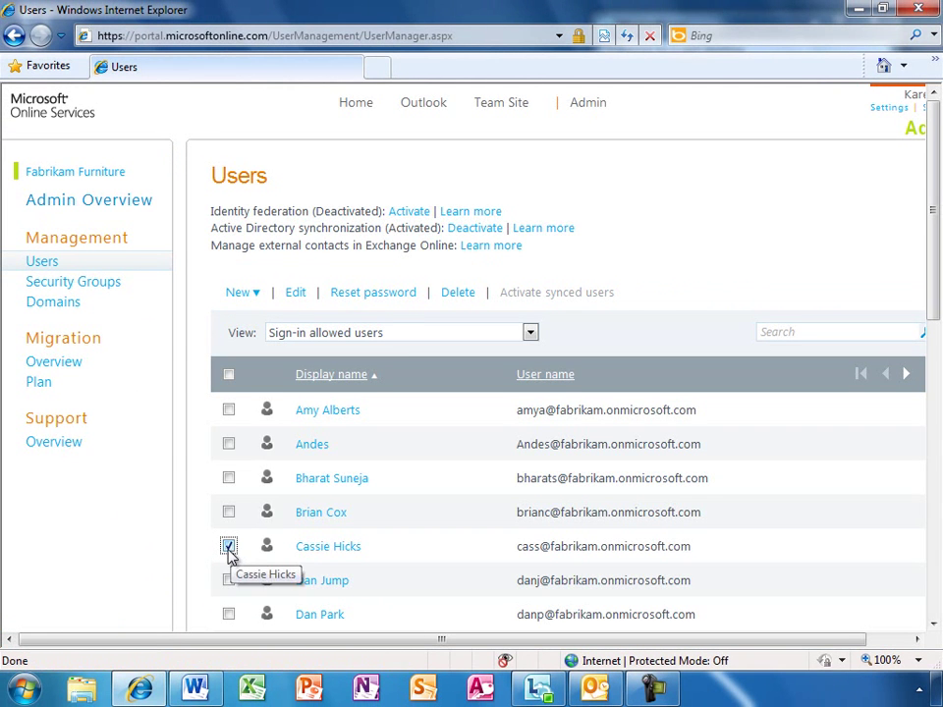
pyautogui.click(383, 293)
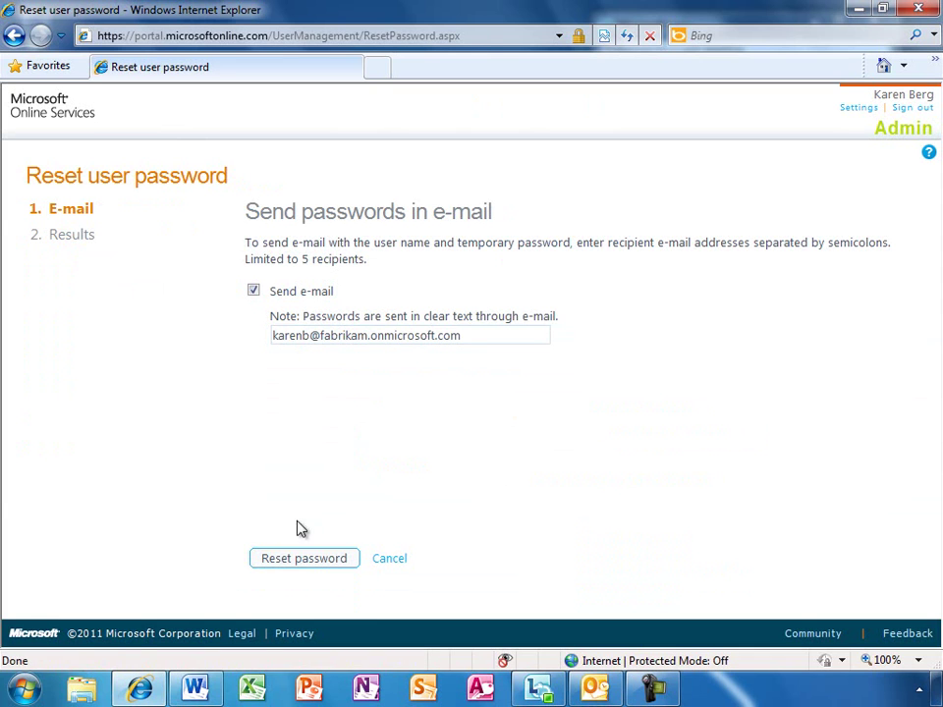
pyautogui.click(304, 557)
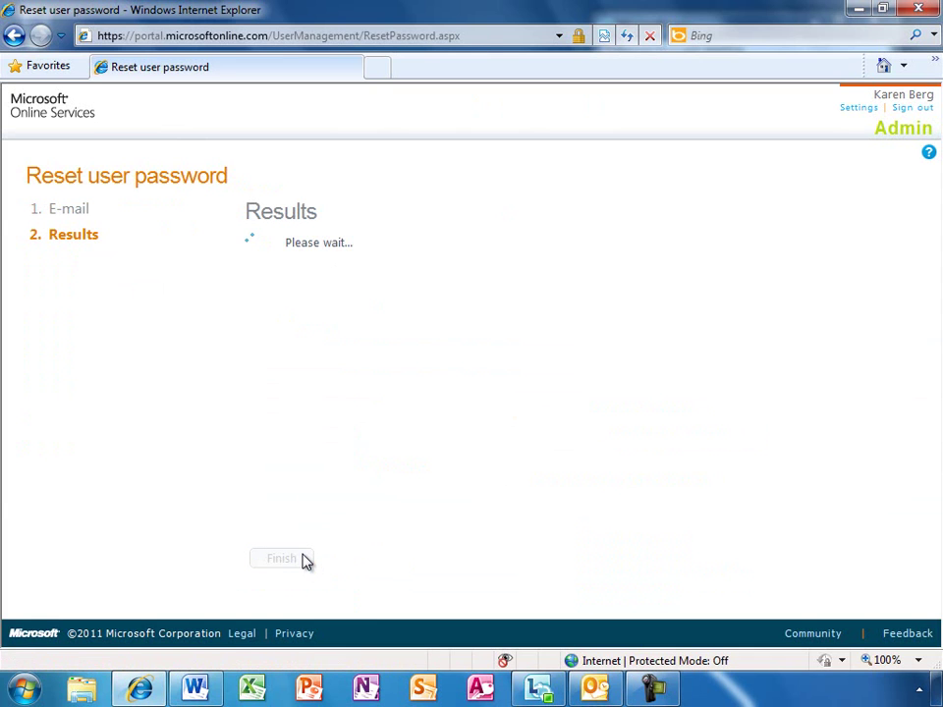
pyautogui.click(291, 546)
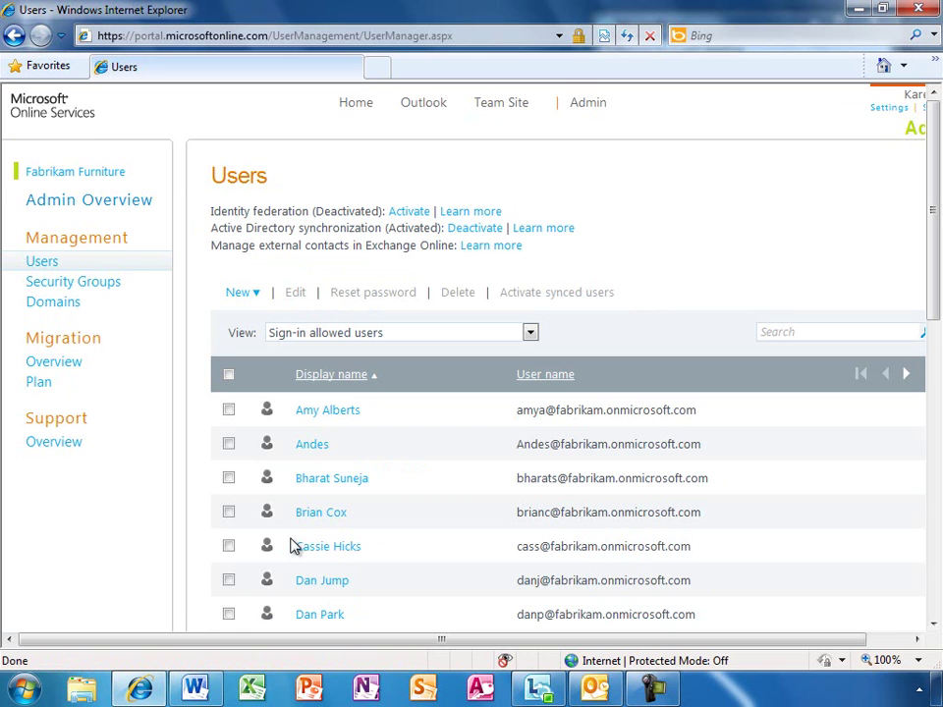
# In the Lync Online Control Panel, allow domain federation with all domains except blocked ones
pyautogui.click(582, 108)
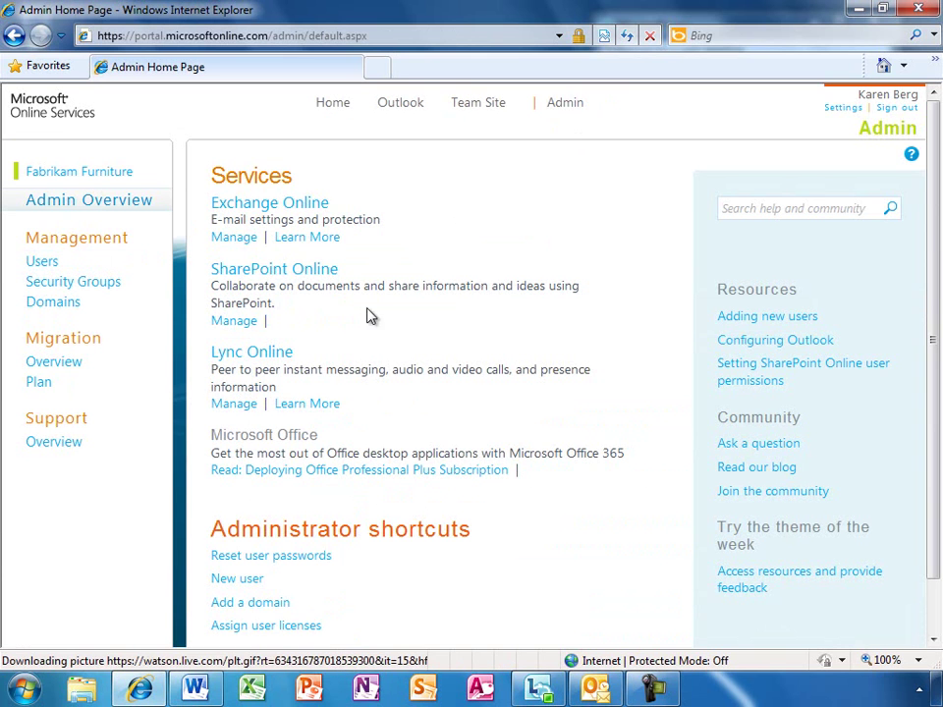
pyautogui.click(239, 407)
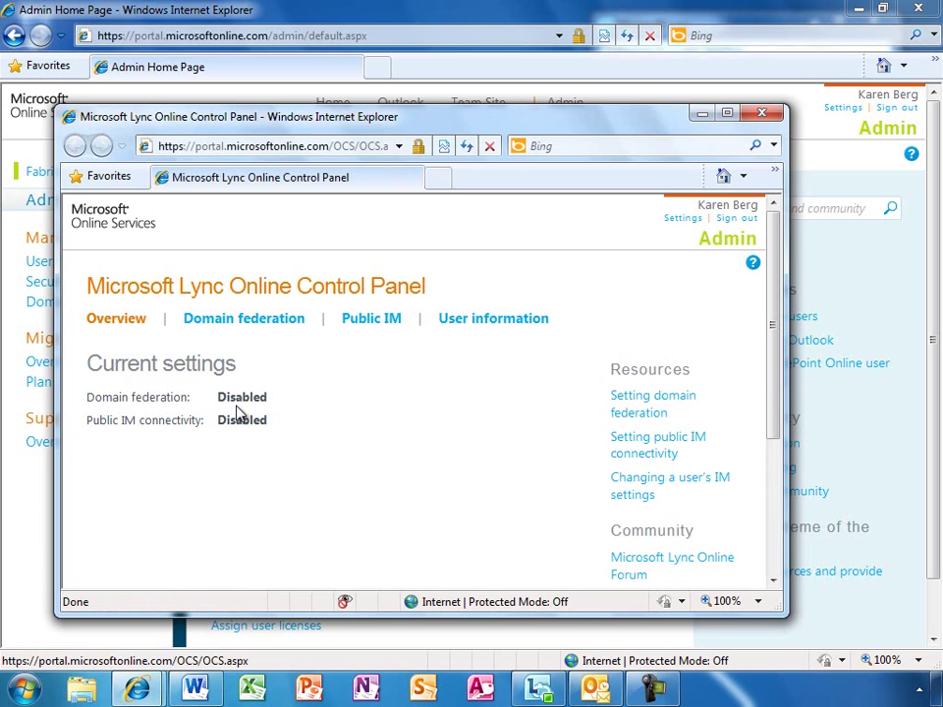
pyautogui.click(256, 327)
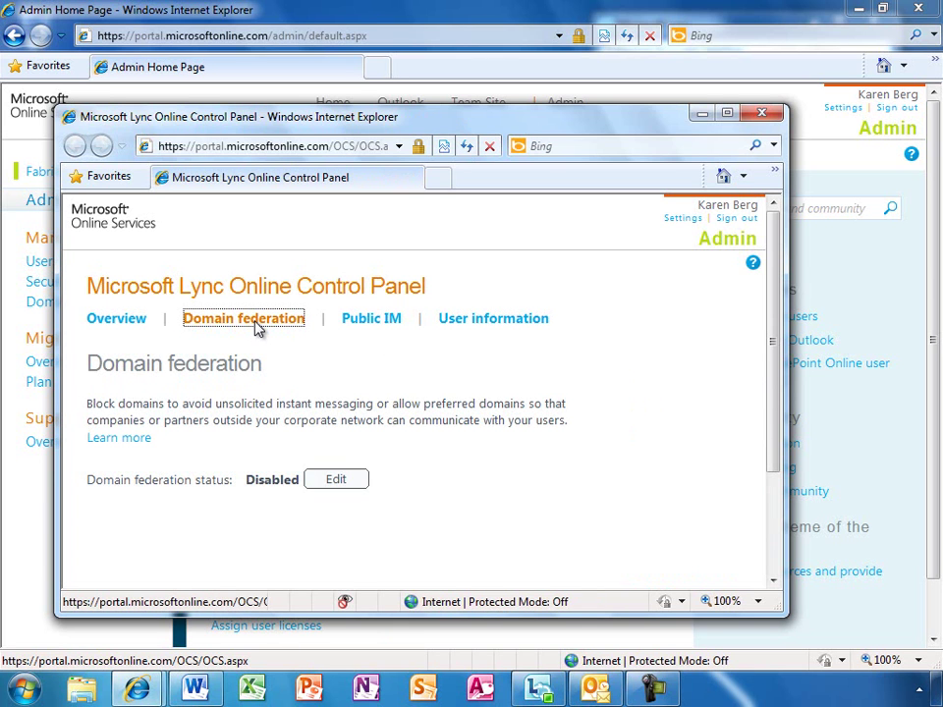
pyautogui.click(336, 480)
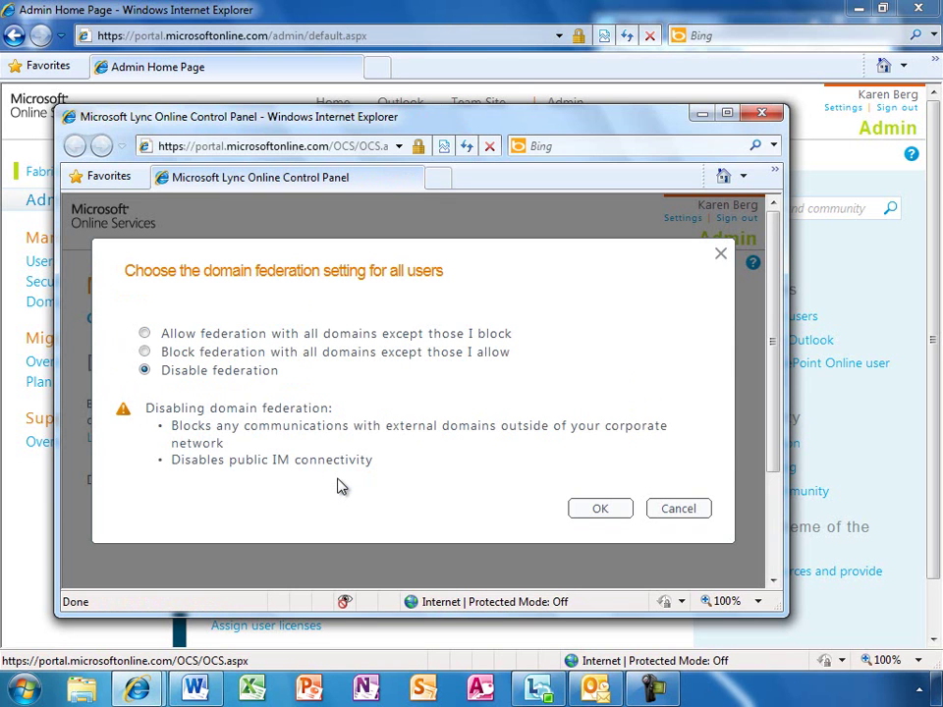
pyautogui.click(144, 334)
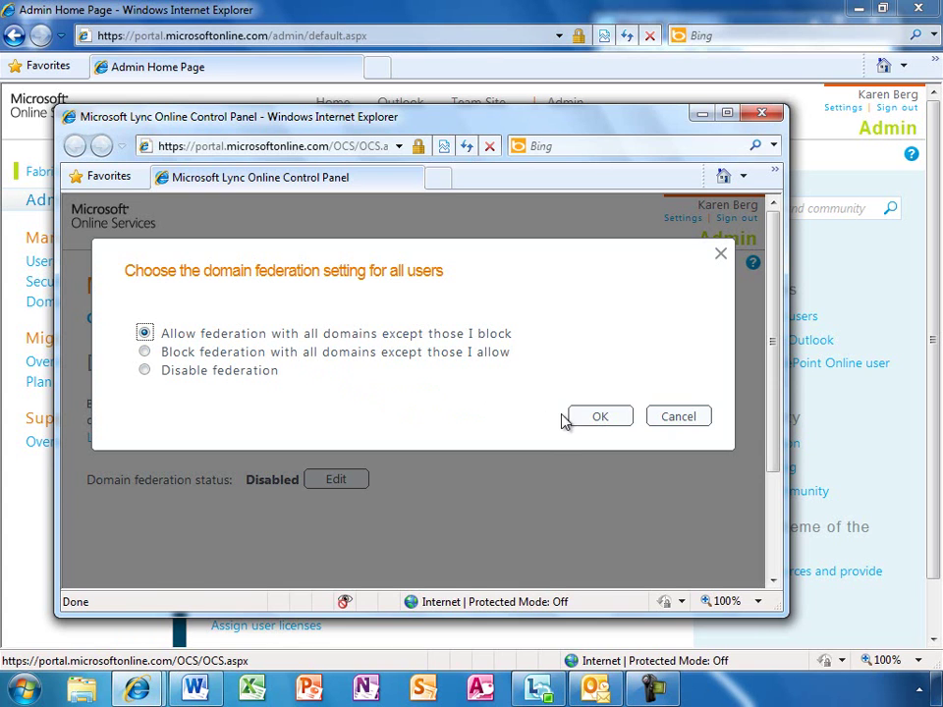
pyautogui.click(600, 422)
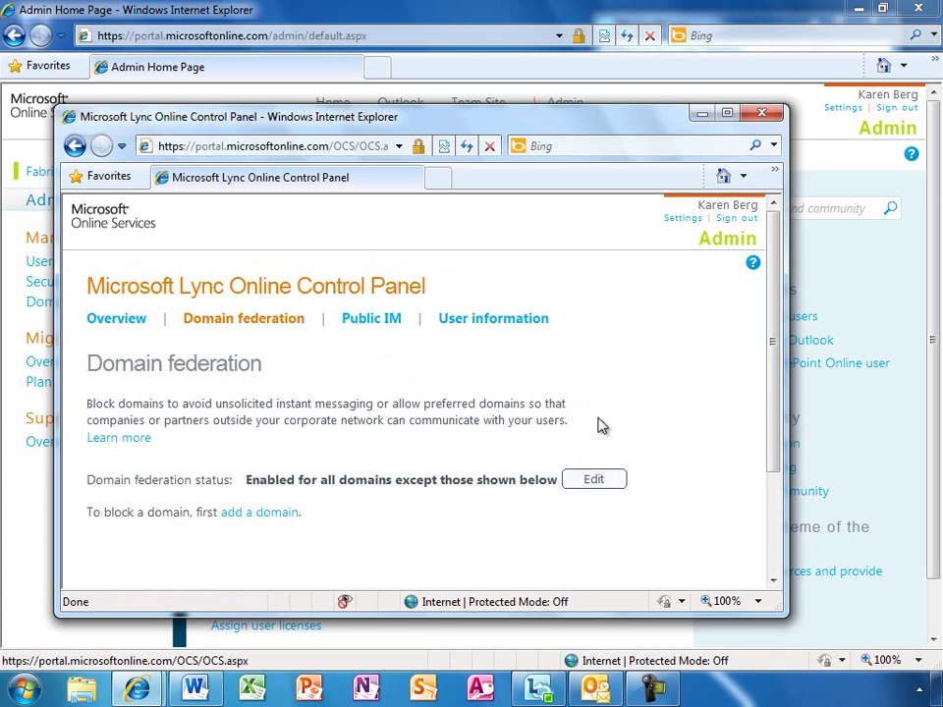
# Add spammers.com as a blocked federation domain and confirm it's listed as Blocked
pyautogui.click(287, 514)
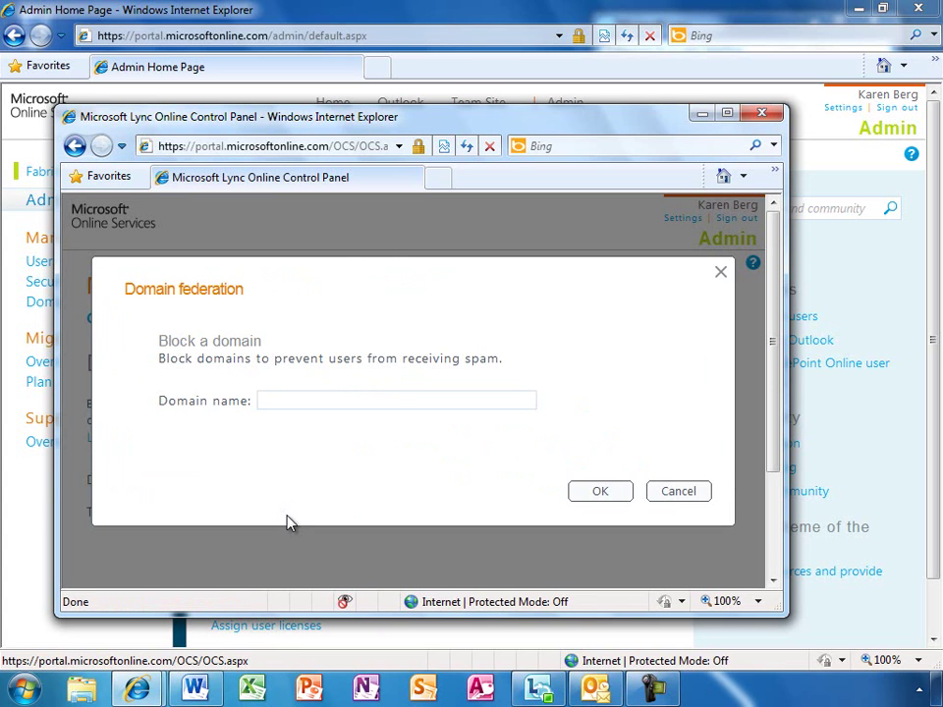
pyautogui.write('spammers.com')
pyautogui.click(591, 500)
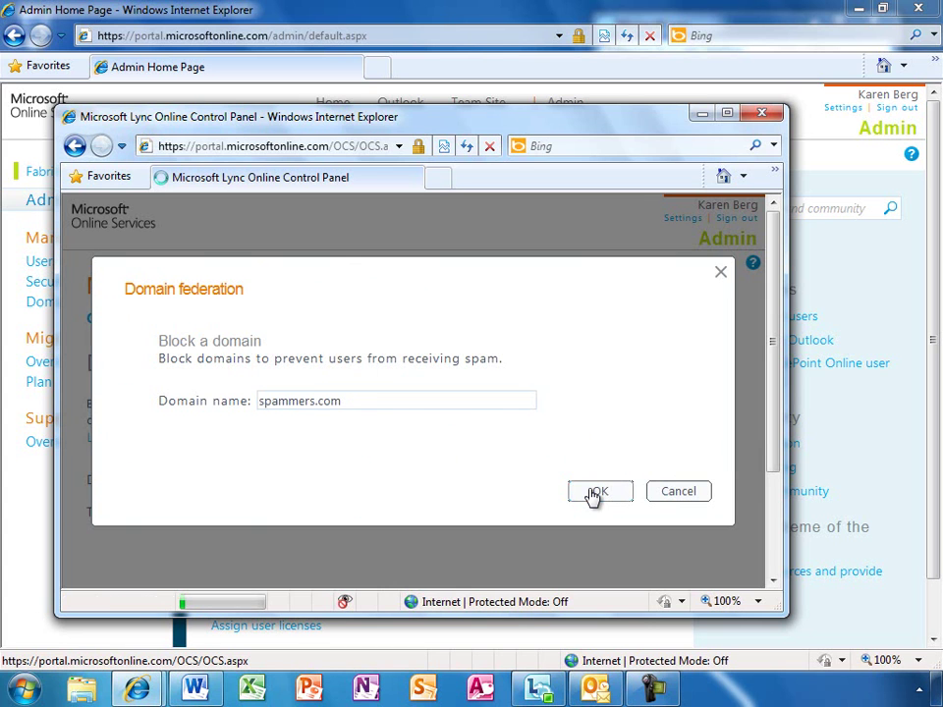
pyautogui.moveTo(776, 427); pyautogui.dragTo(778, 497)
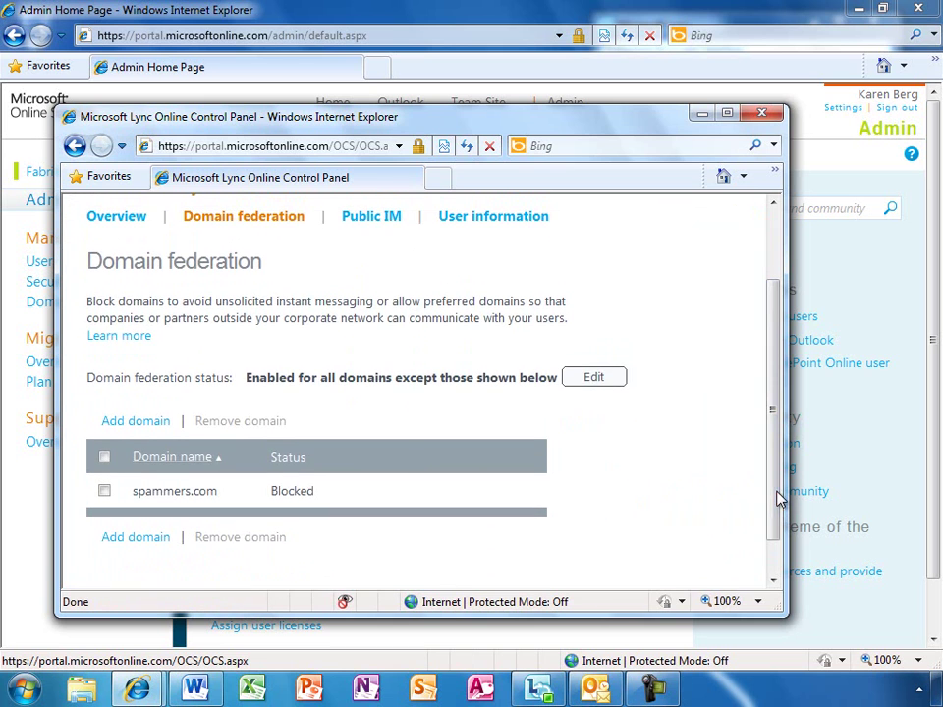
# Enable public IM connectivity, confirm with Yes, and close the Lync Online Control Panel
pyautogui.click(373, 217)
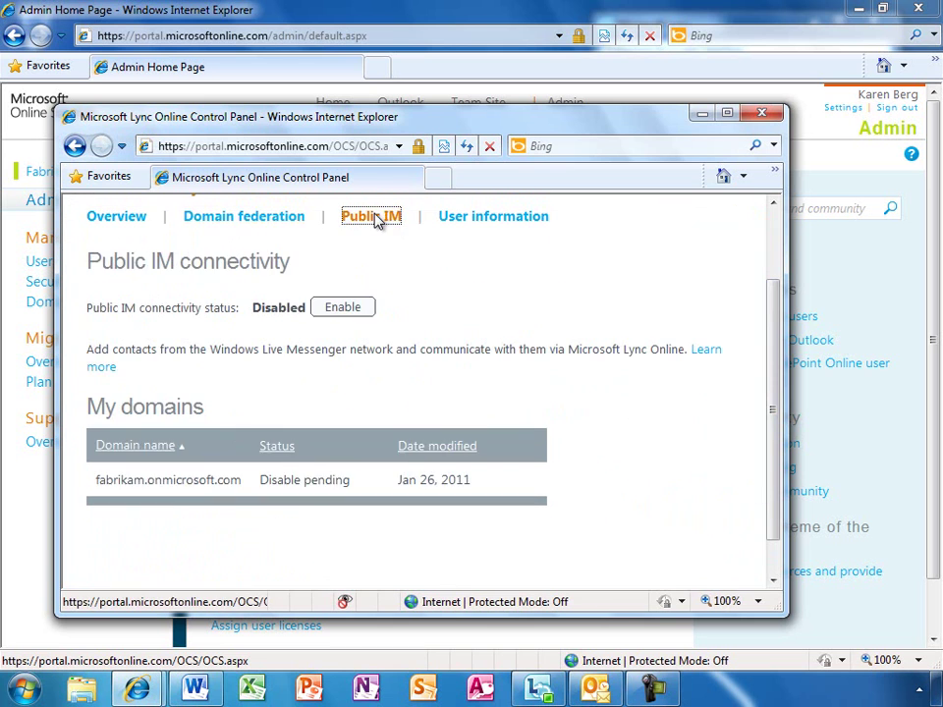
pyautogui.click(354, 309)
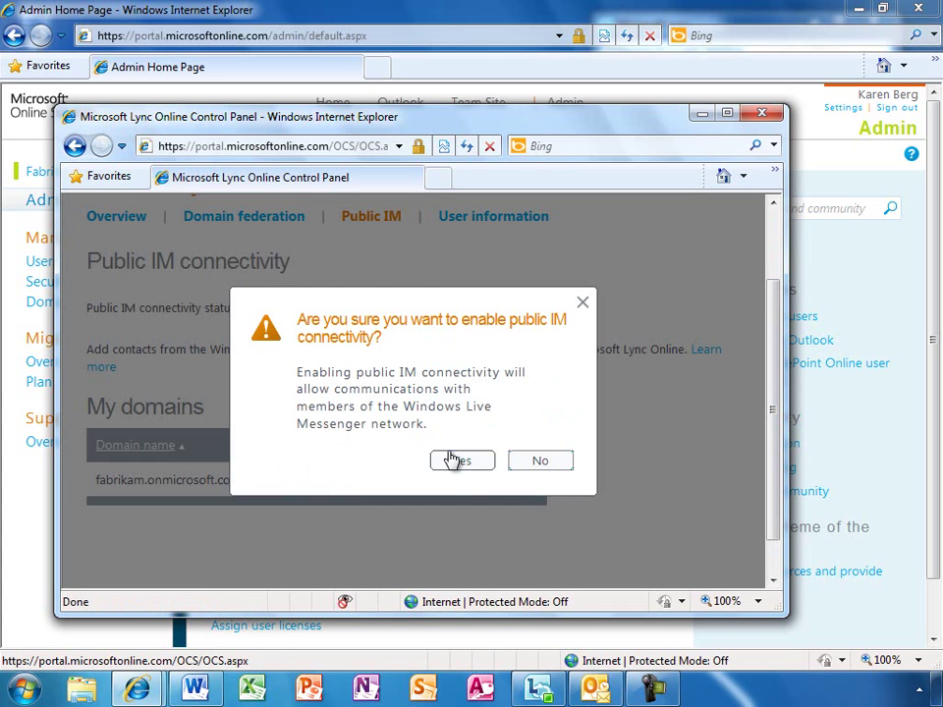
pyautogui.click(458, 461)
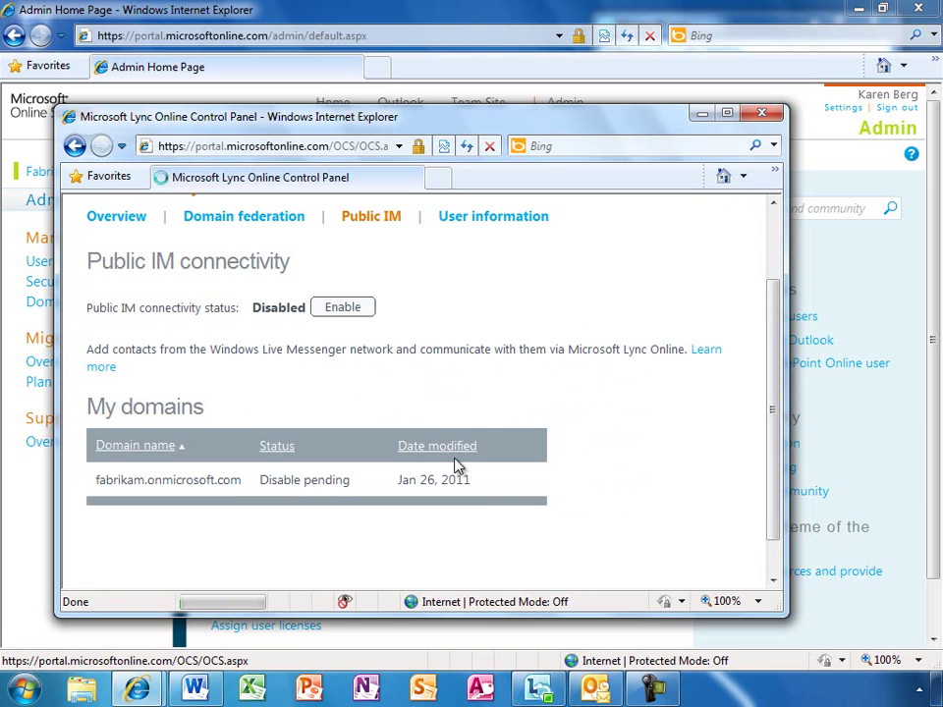
pyautogui.click(763, 117)
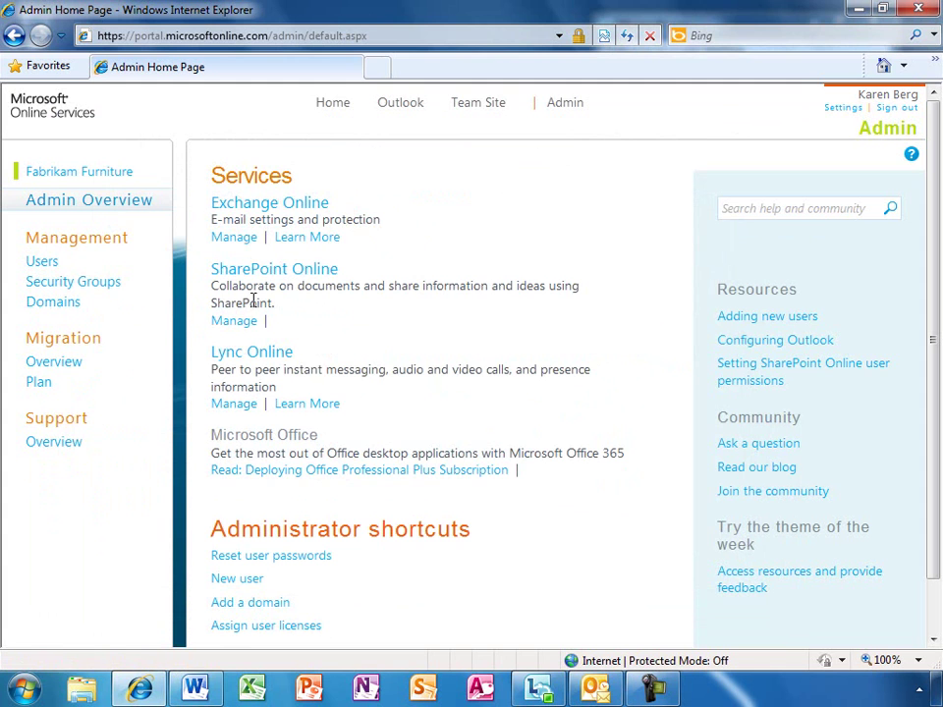
# Open SharePoint Online administration maximized and go to Manage Site Collections
pyautogui.click(244, 325)
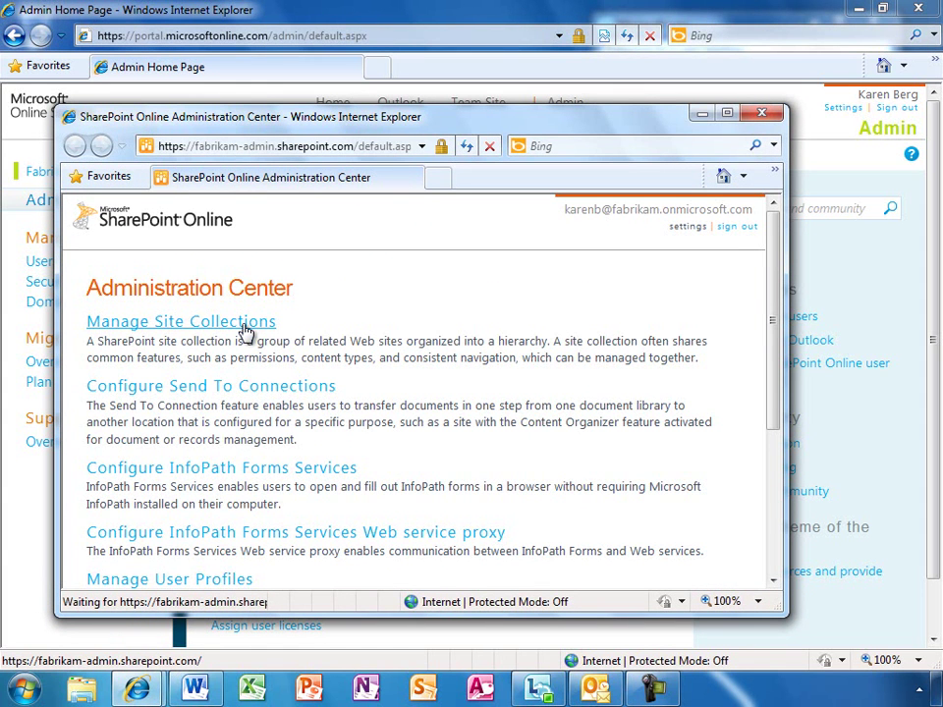
pyautogui.doubleClick(330, 127)
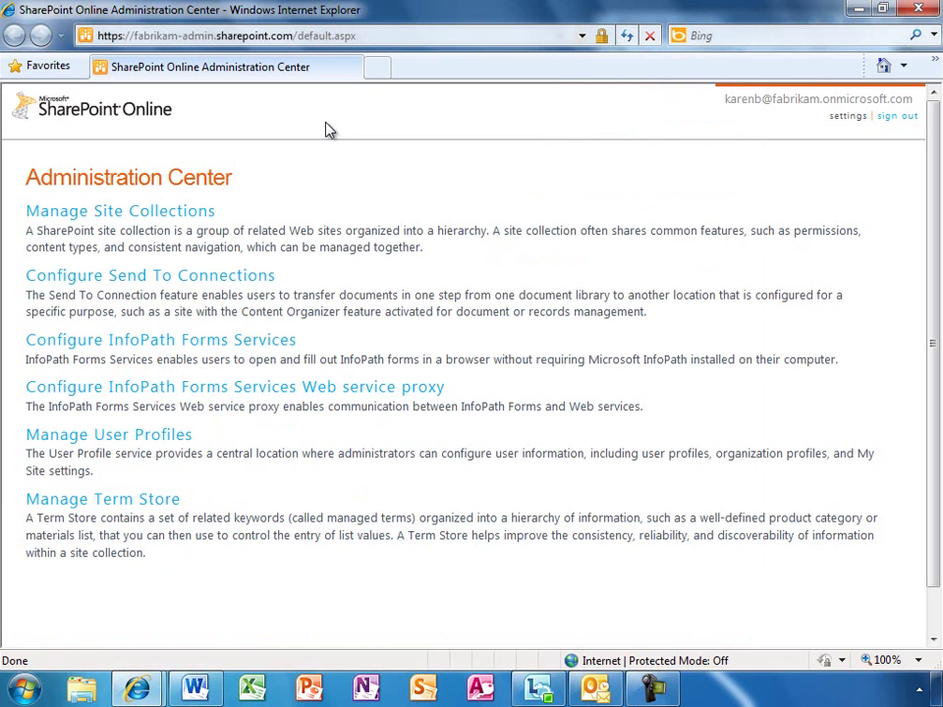
pyautogui.click(175, 216)
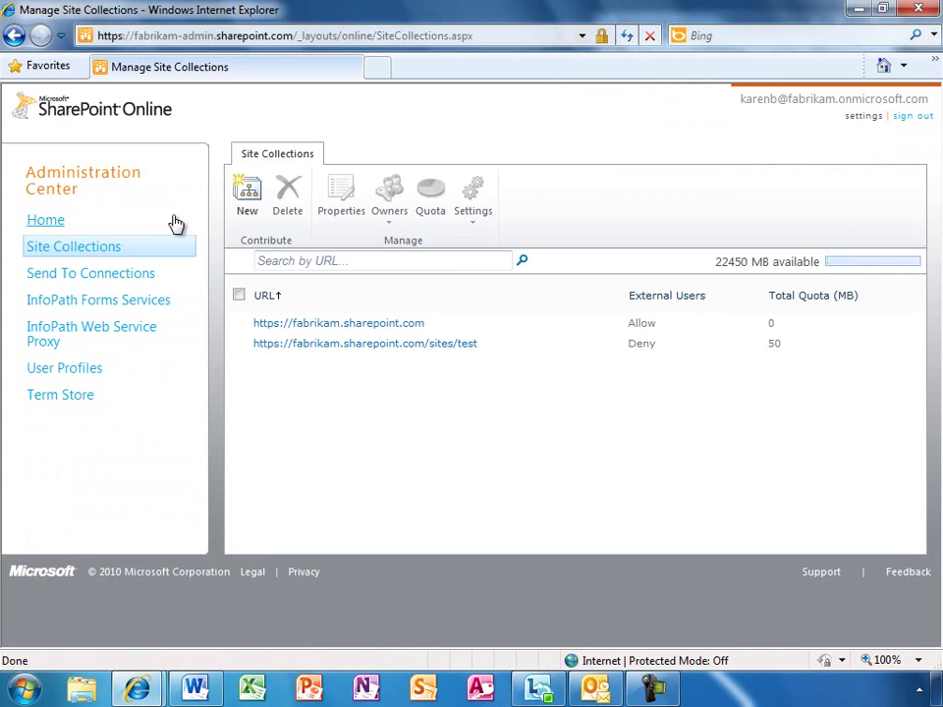
# Allow external users on the fabrikam.sharepoint.com site collection, save, and close the window
pyautogui.click(238, 323)
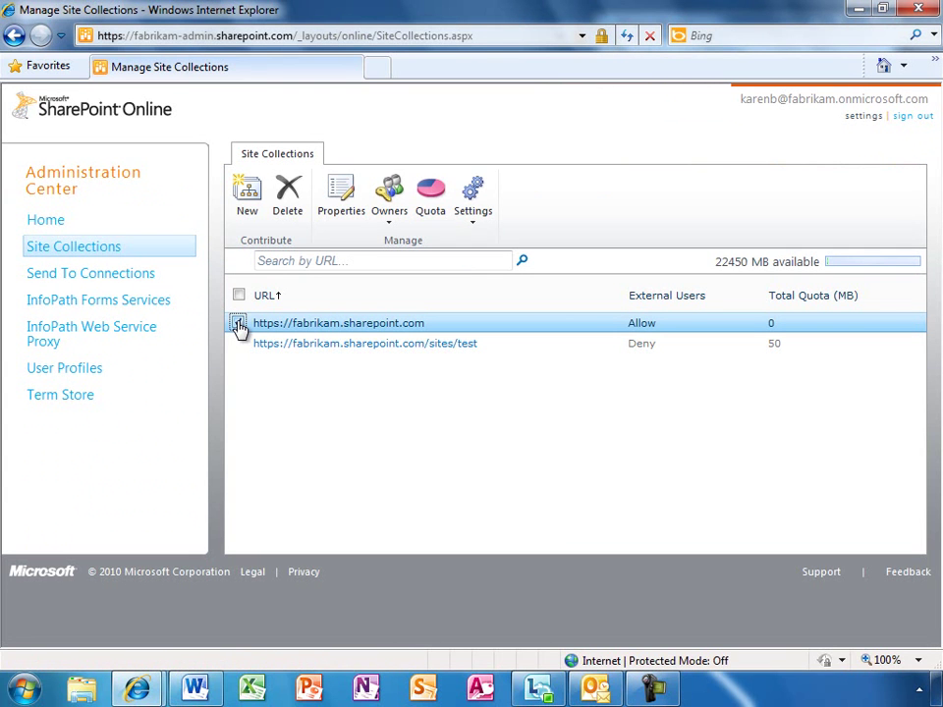
pyautogui.click(471, 227)
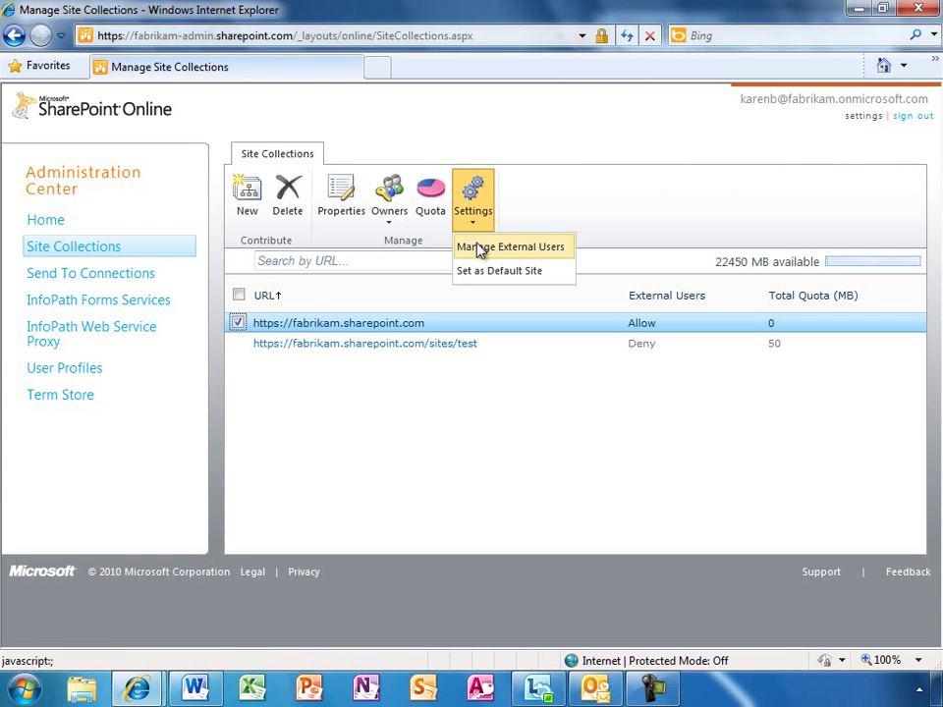
pyautogui.click(479, 251)
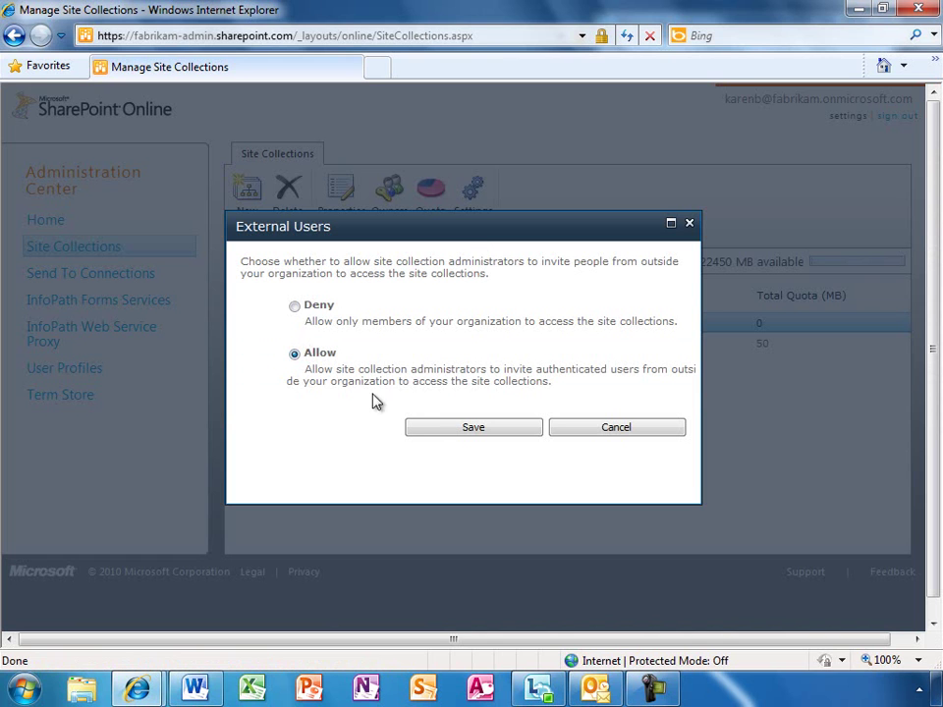
pyautogui.click(466, 433)
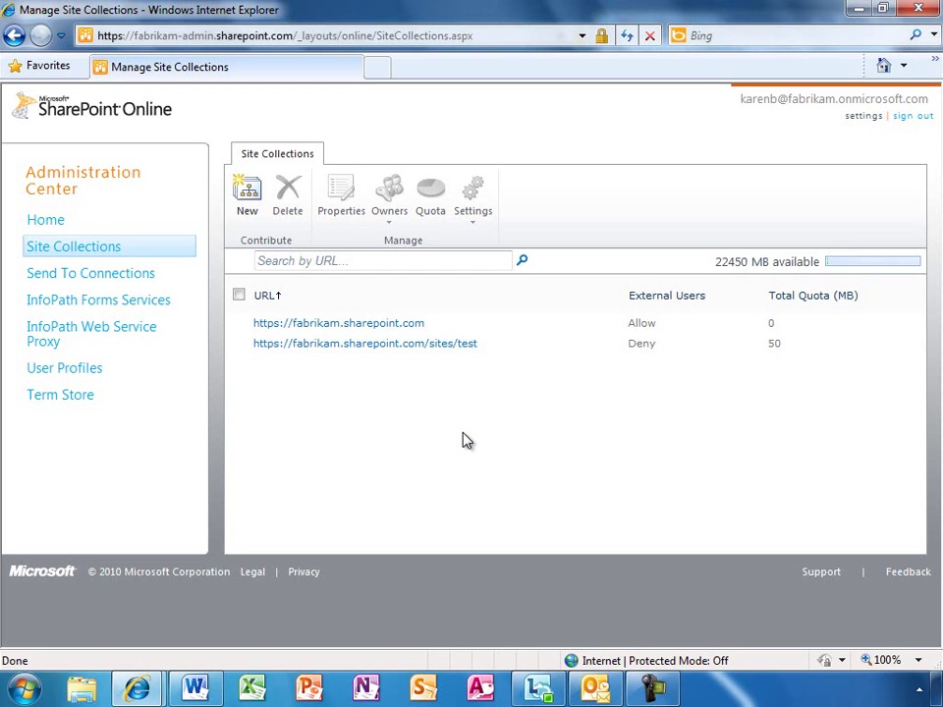
pyautogui.click(916, 11)
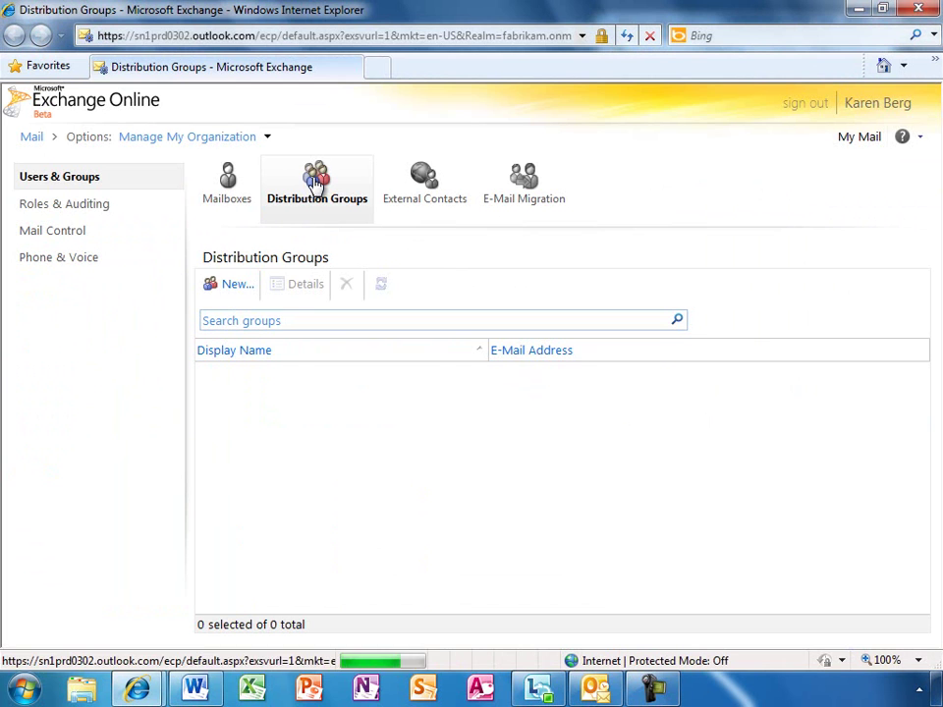
# Create the 'West Sales Team' distribution group with alias westsales and save it
pyautogui.click(227, 295)
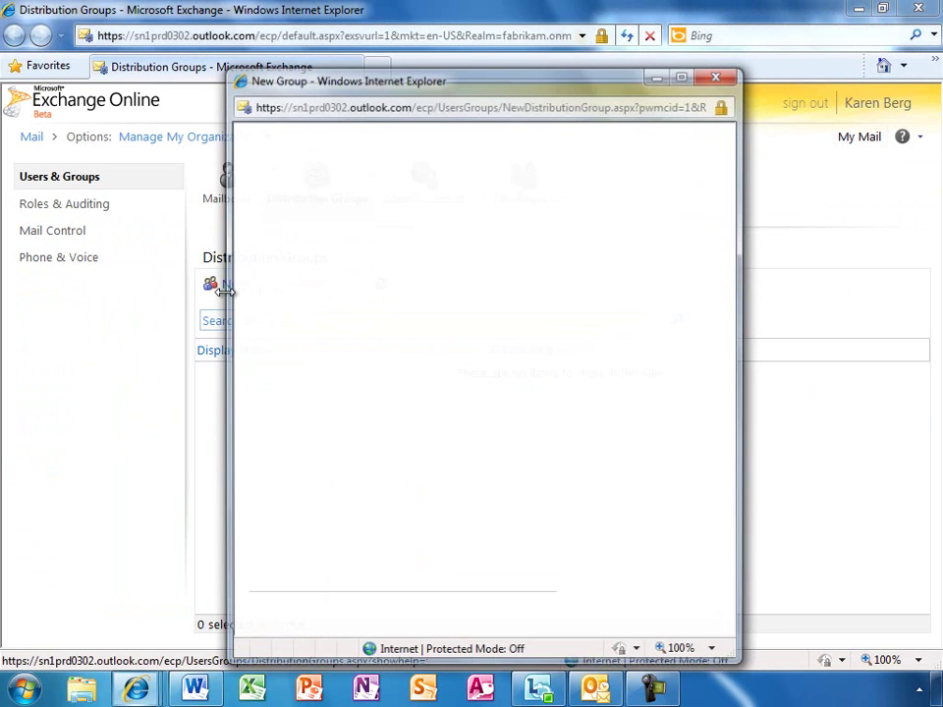
pyautogui.write('West Sales Team')
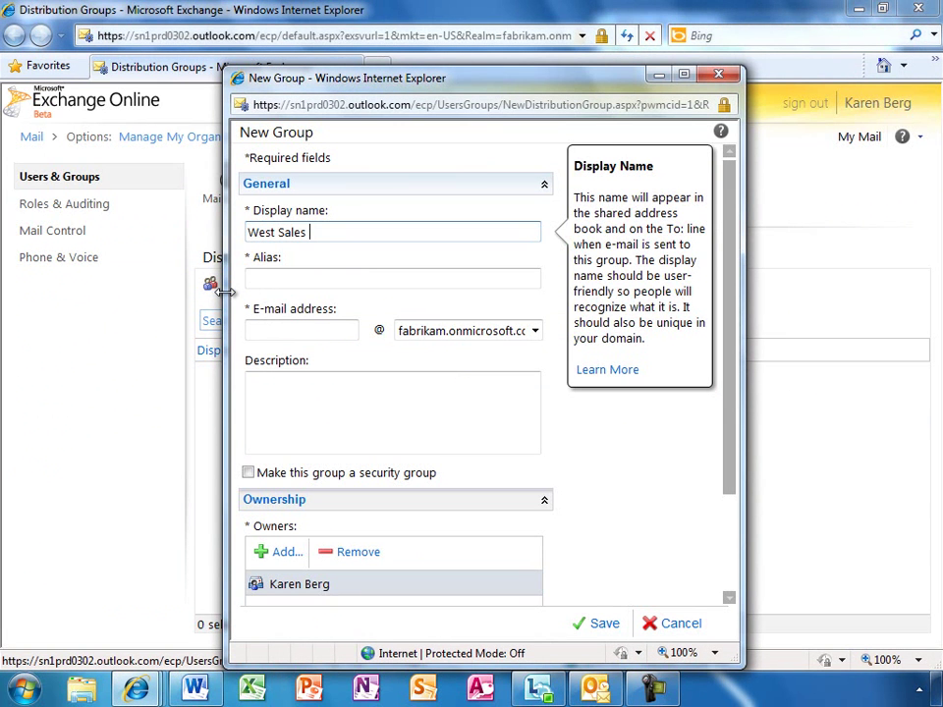
pyautogui.press('Tab')
pyautogui.write('westsales')
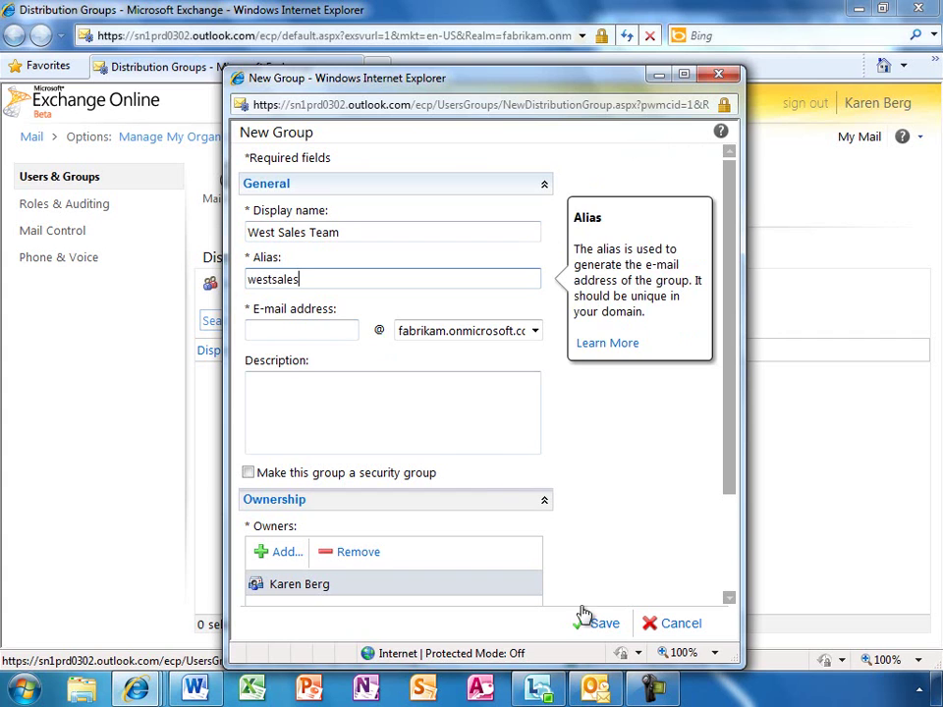
pyautogui.click(588, 622)
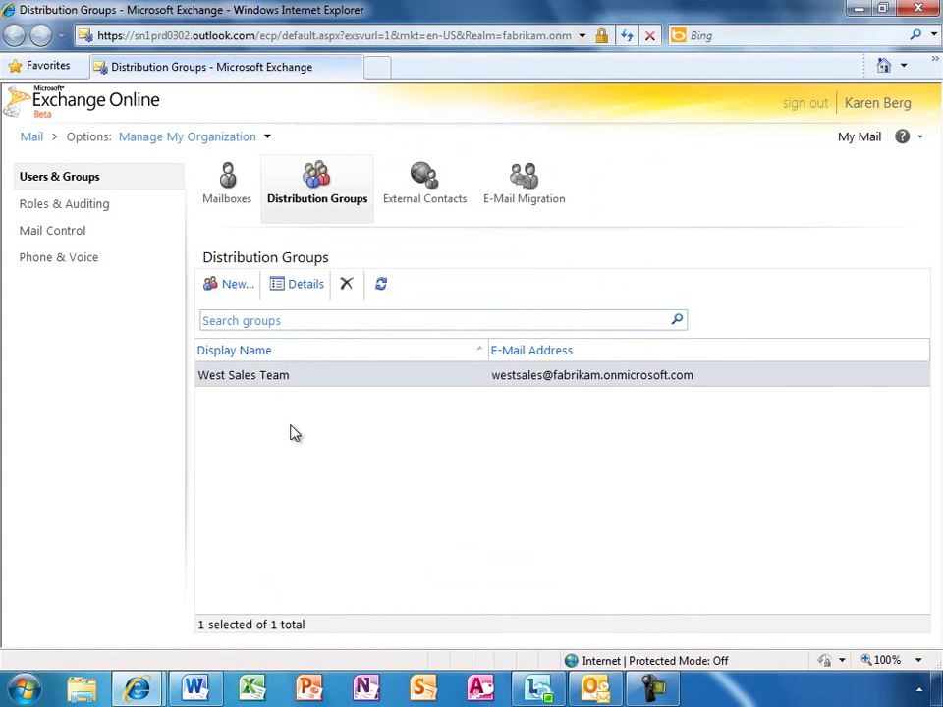
# Start a new ActiveSync device policy named Default, marked as the default policy
pyautogui.click(55, 260)
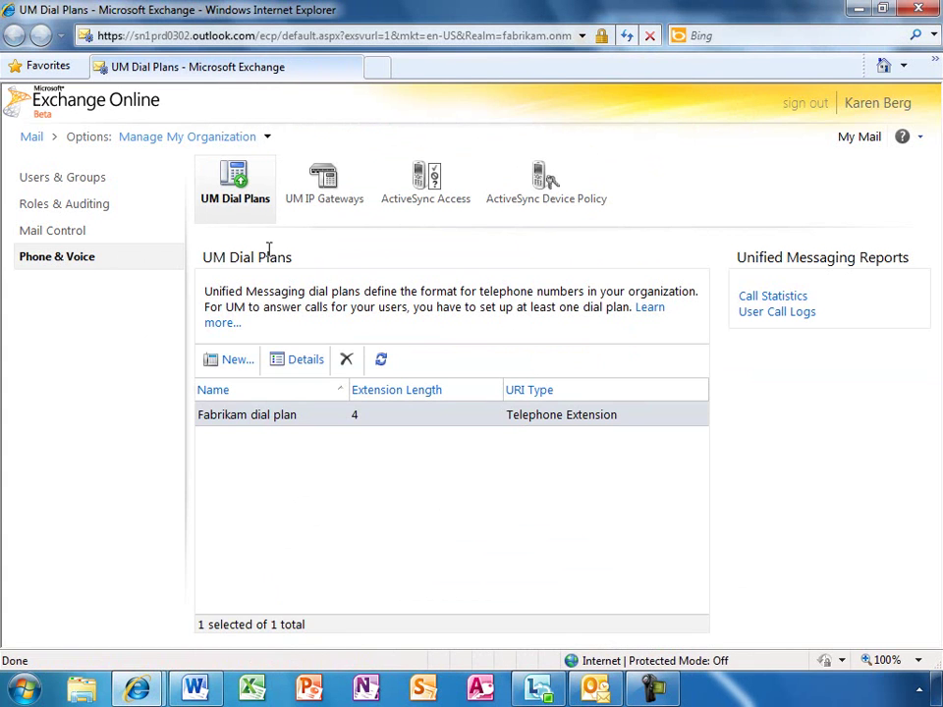
pyautogui.click(541, 189)
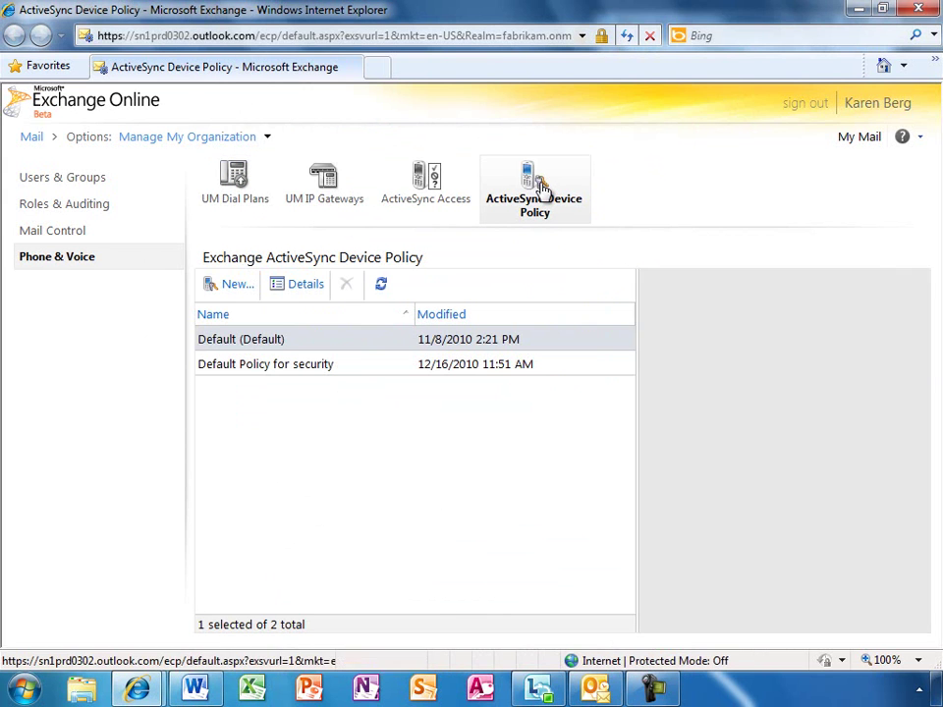
pyautogui.click(232, 288)
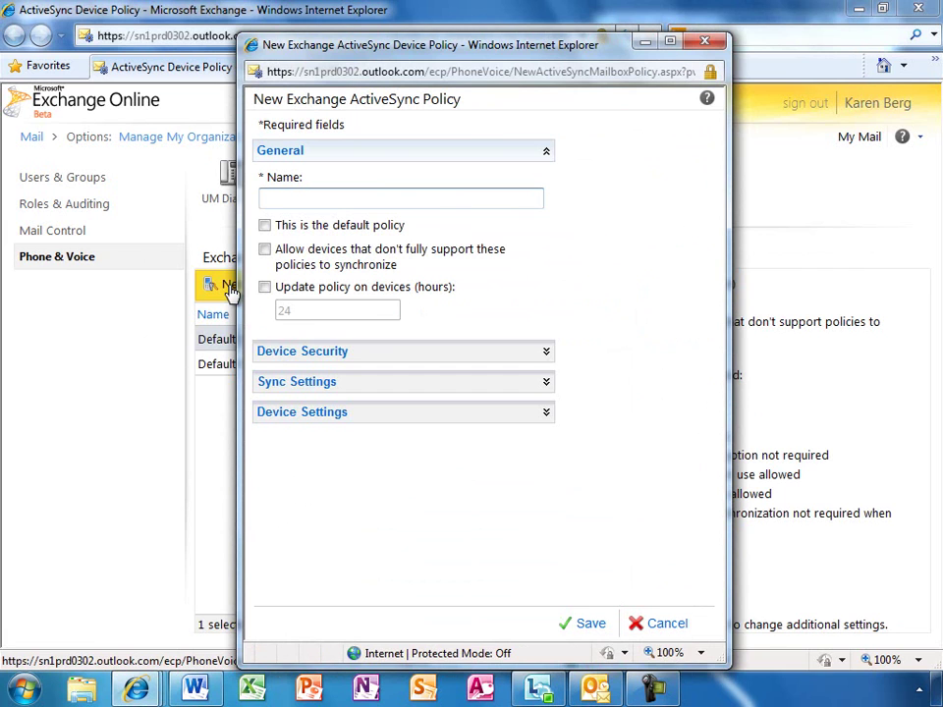
pyautogui.write('Default')
pyautogui.click(266, 226)
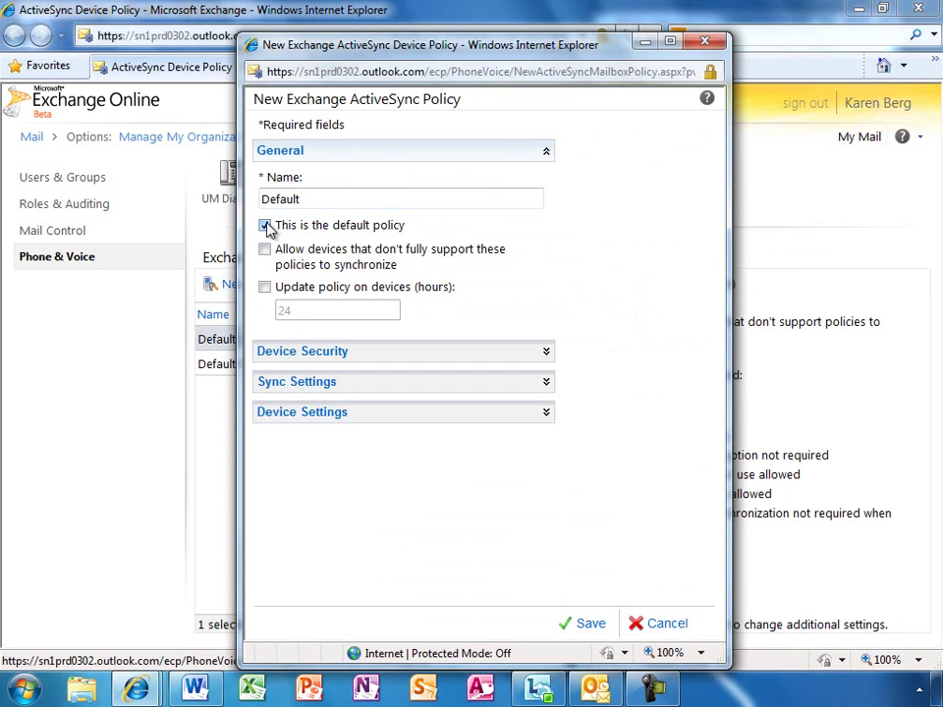
# Expand the policy's Sync Settings and Device Settings sections
pyautogui.click(545, 383)
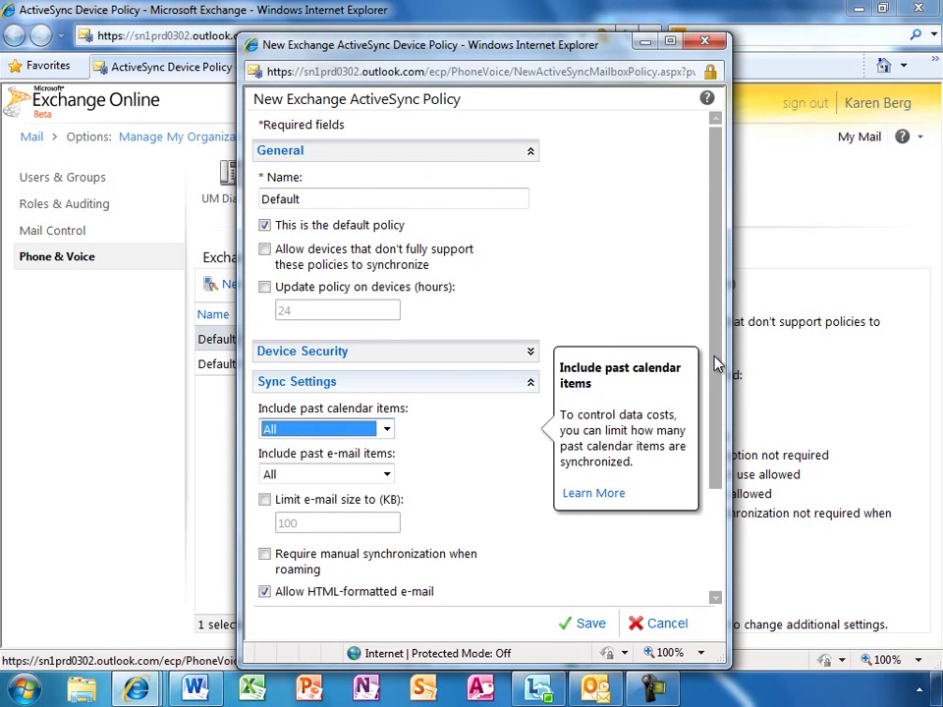
pyautogui.moveTo(717, 363); pyautogui.dragTo(729, 475)
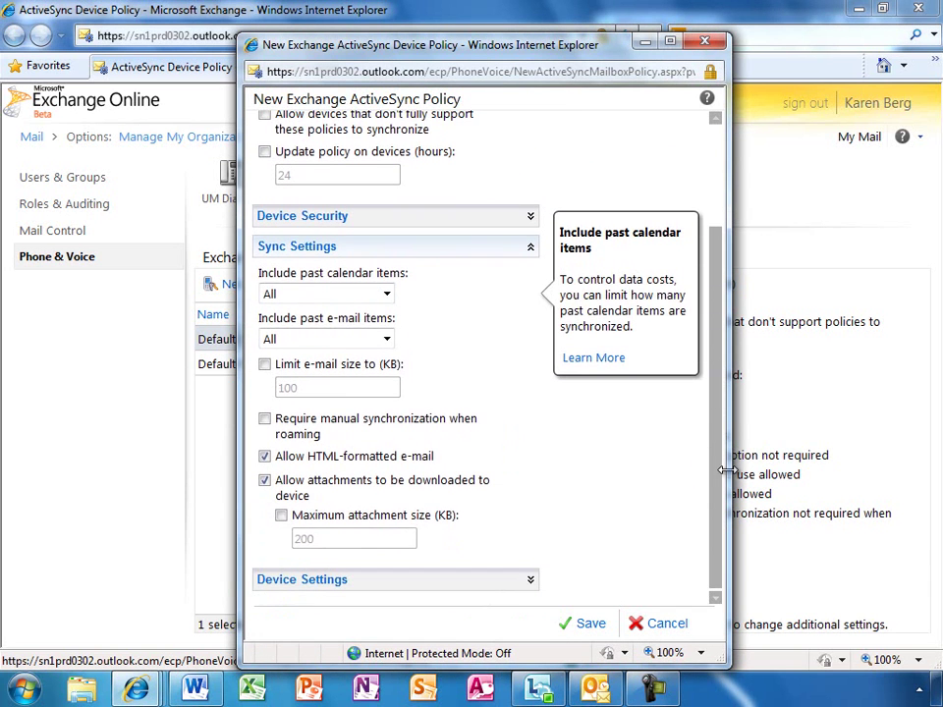
pyautogui.click(530, 580)
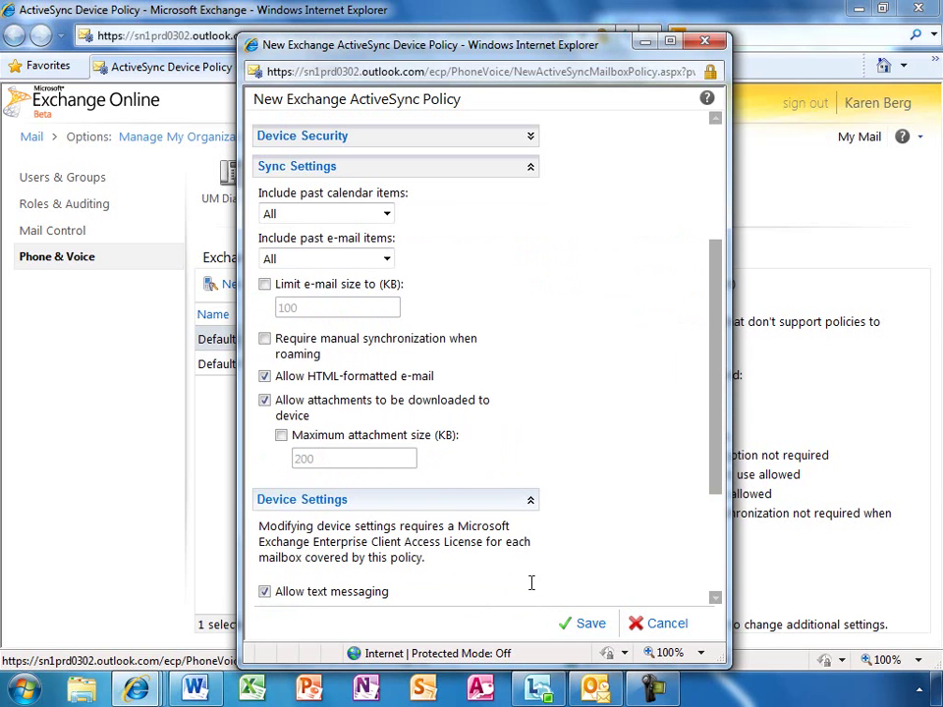
pyautogui.moveTo(711, 437); pyautogui.dragTo(726, 536)
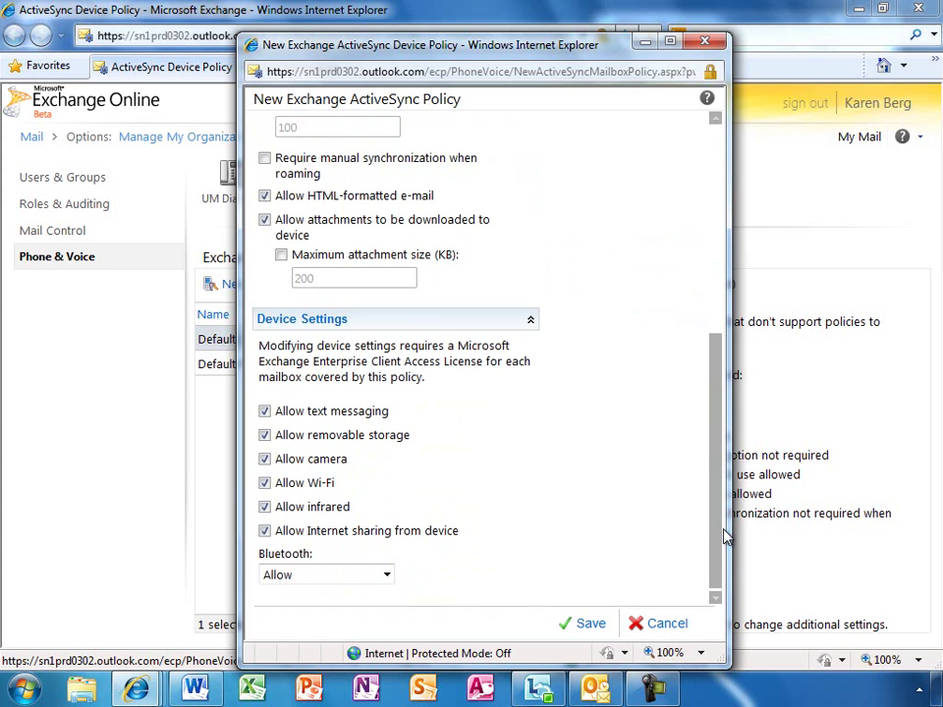